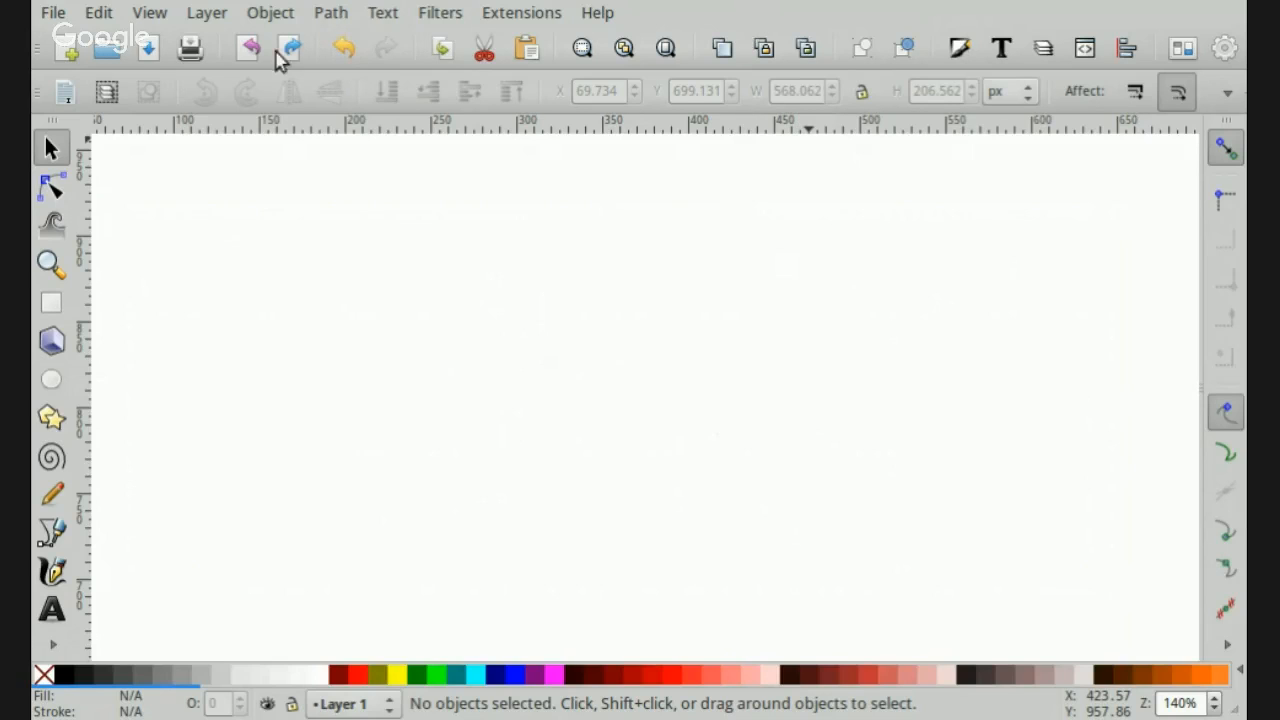
- Open the document properties and examine the page outline on the canvas
left_click(54, 14)
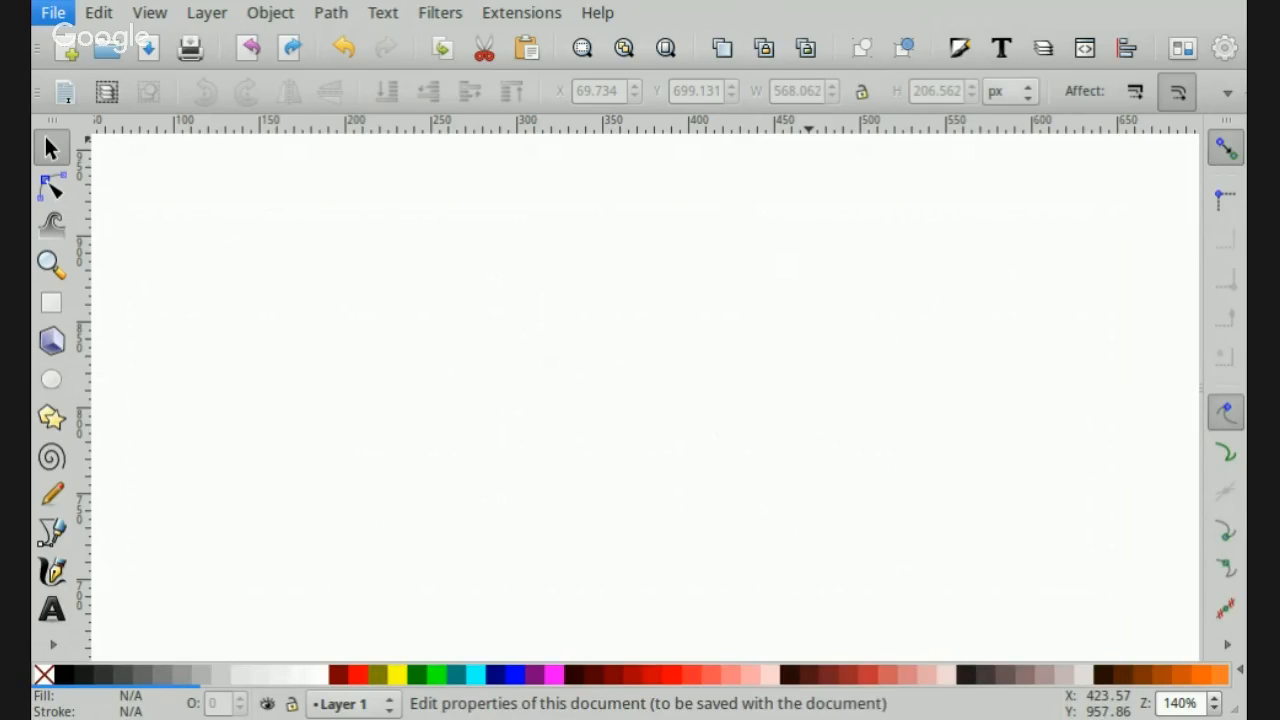
left_click(126, 457)
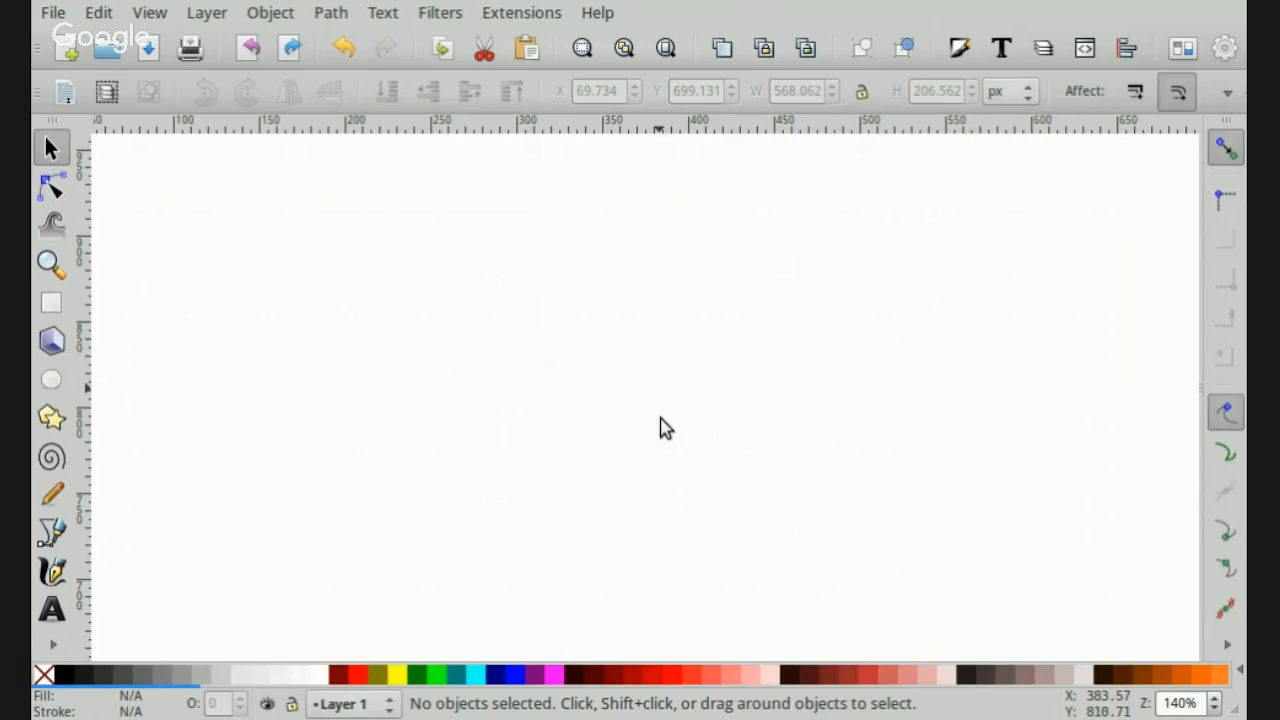
scroll(665, 428, "down", 5)
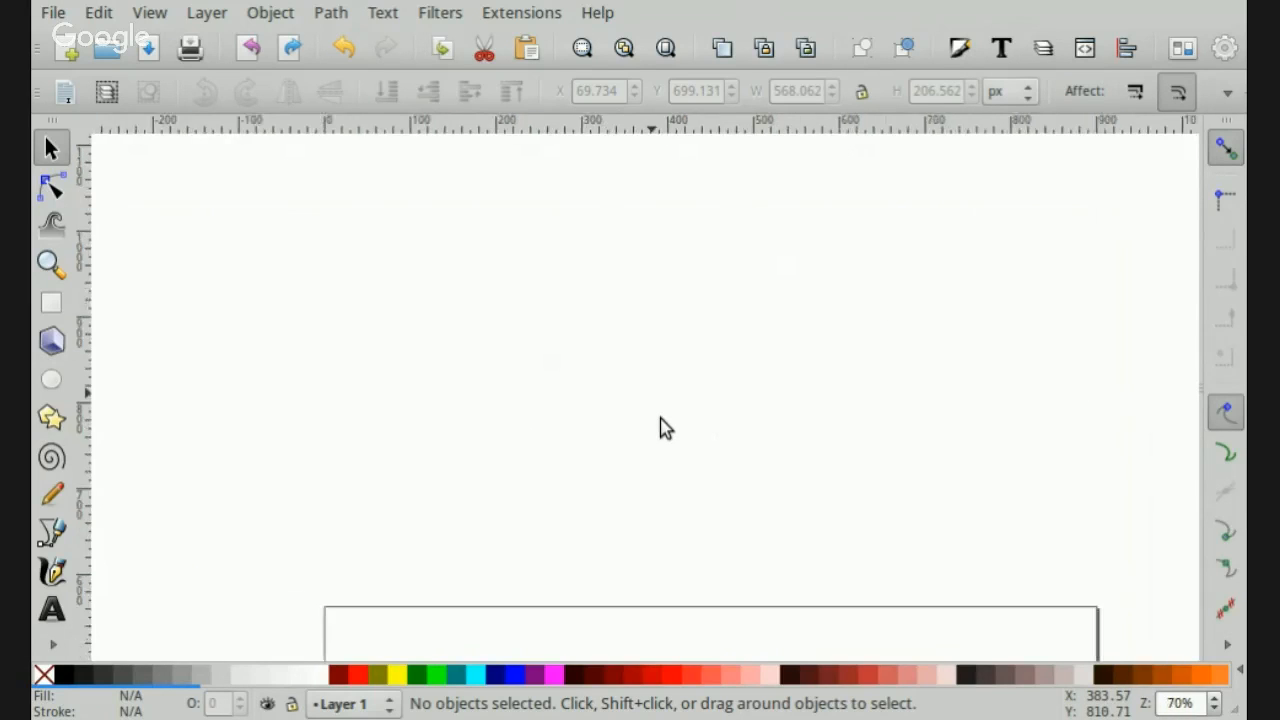
scroll(665, 428, "down", 5)
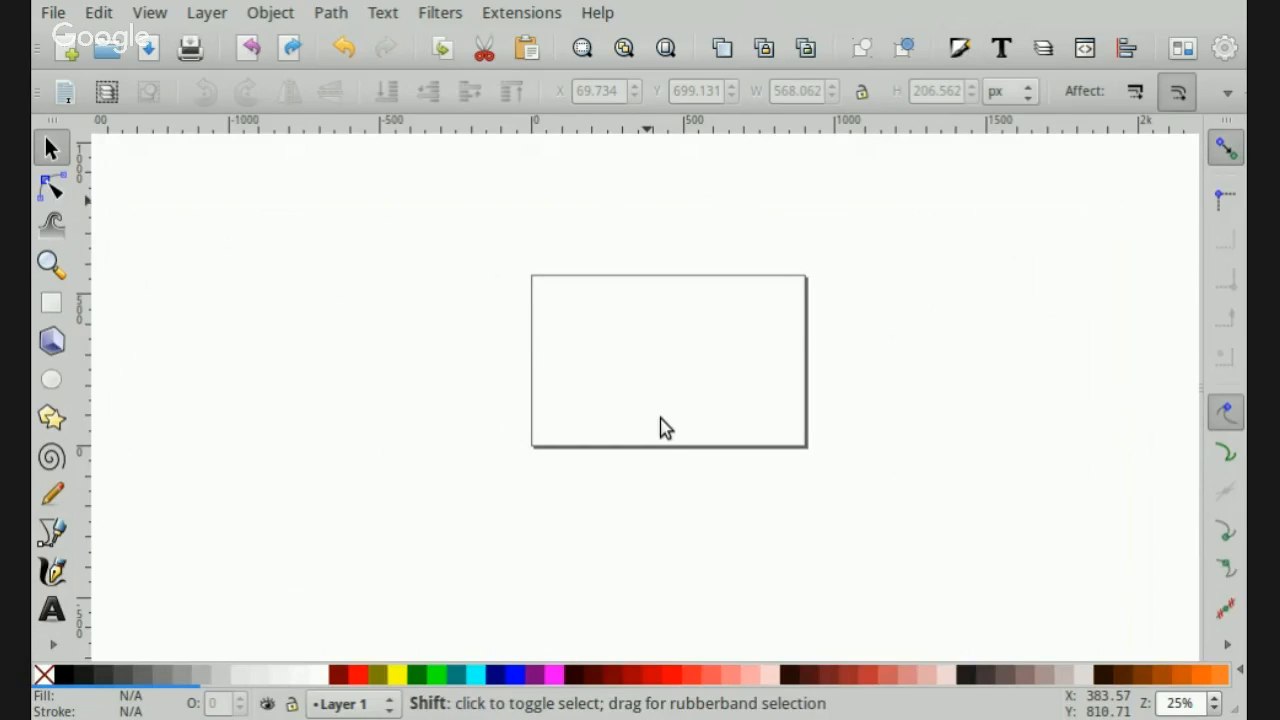
scroll(665, 428, "up", 2)
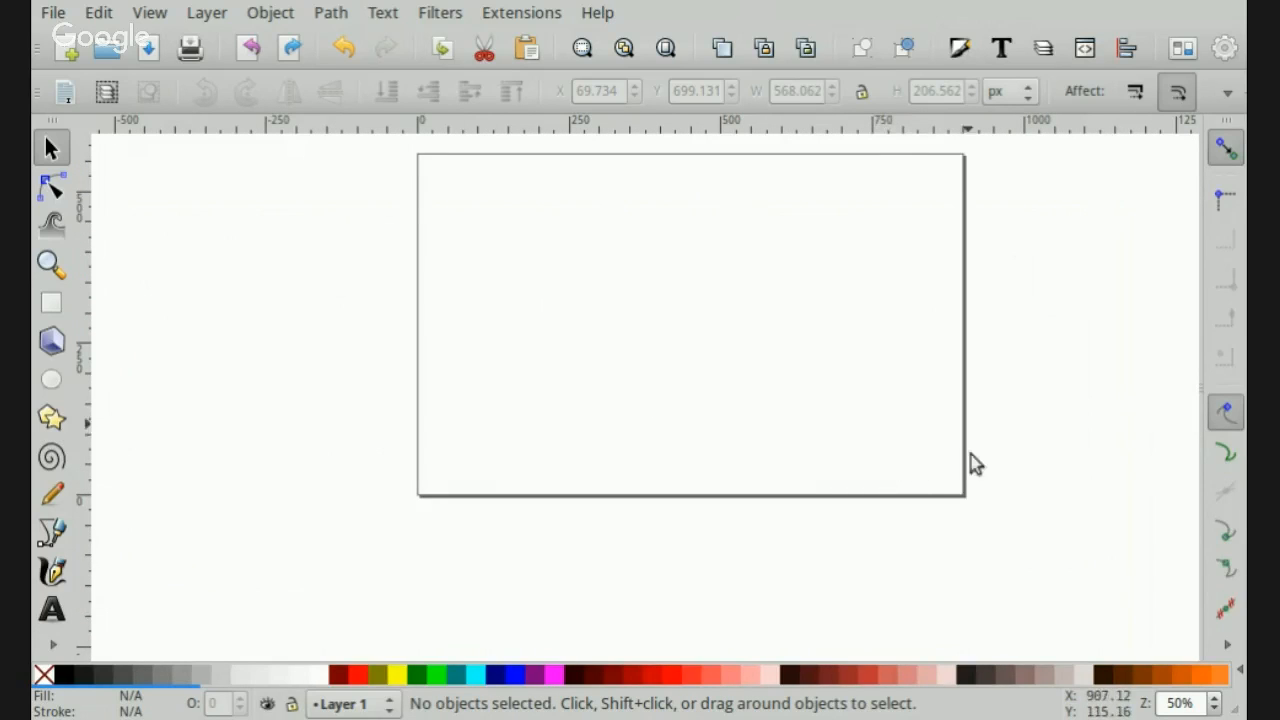
scroll(985, 452, "up", 2)
scroll(1002, 453, "down", 1)
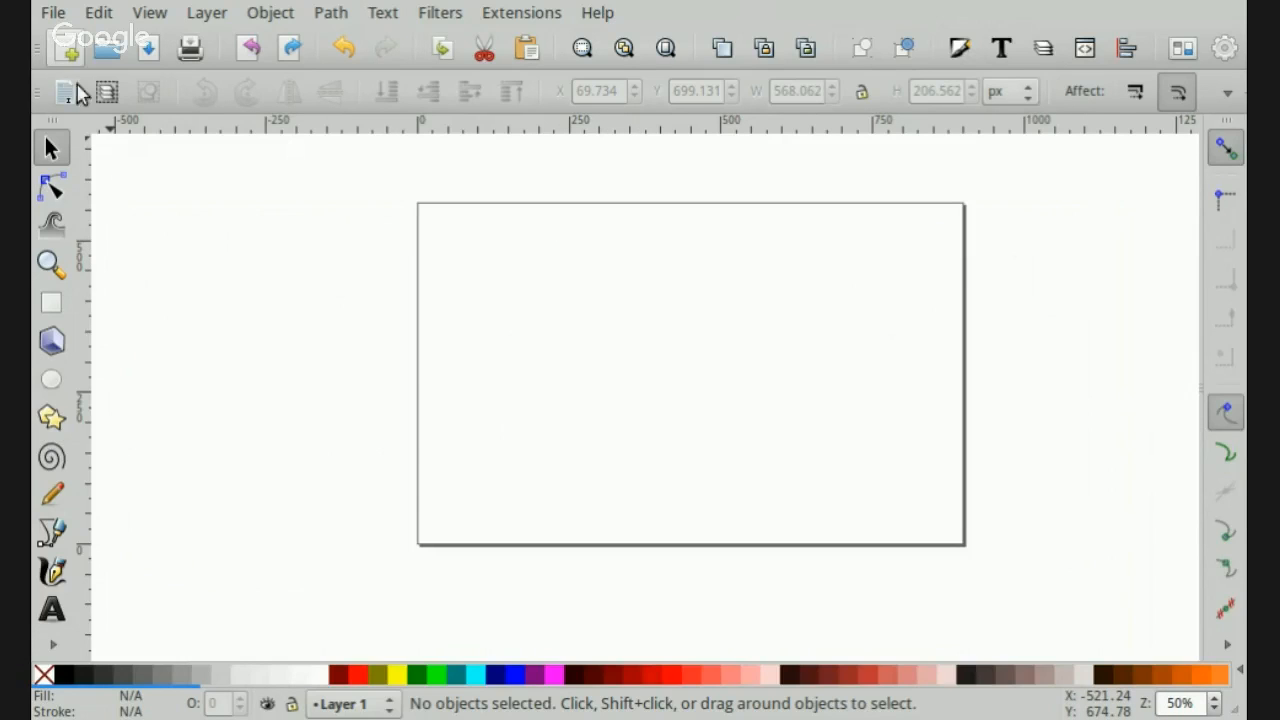
- Import the sample arch drawing as an embedded image and move it inside the page near its upper-left corner
left_click(55, 14)
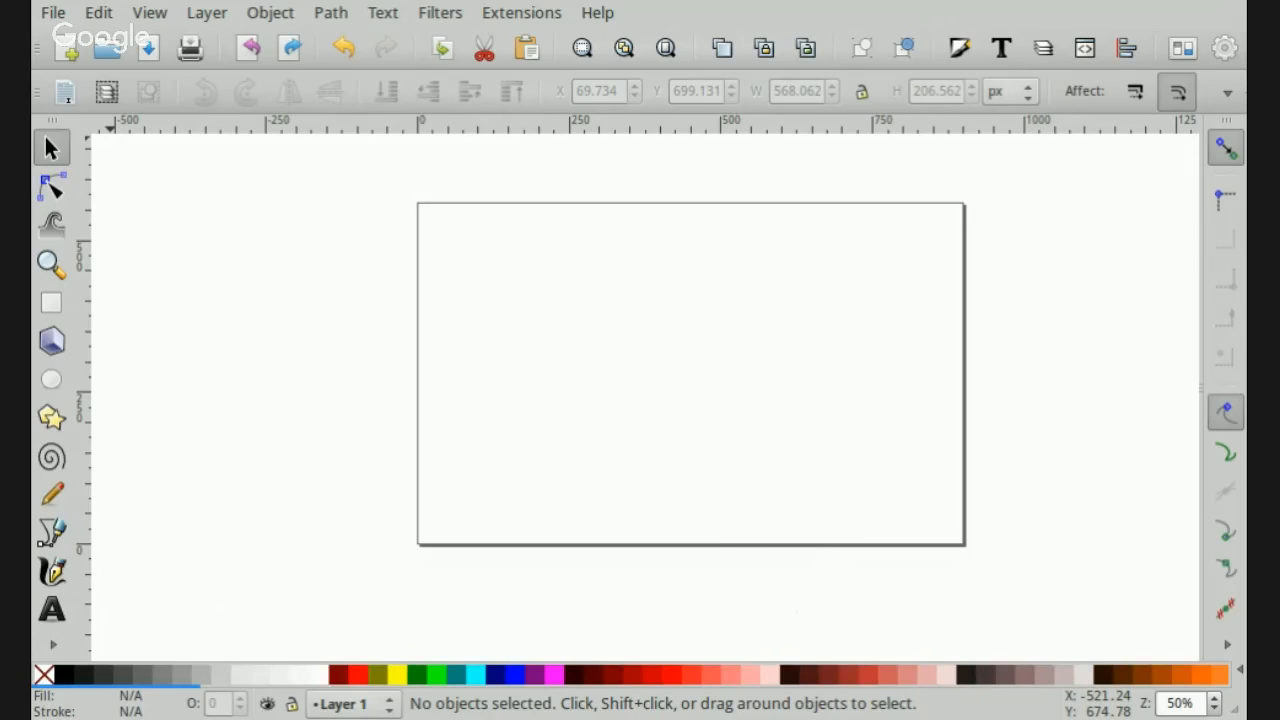
left_click(753, 493)
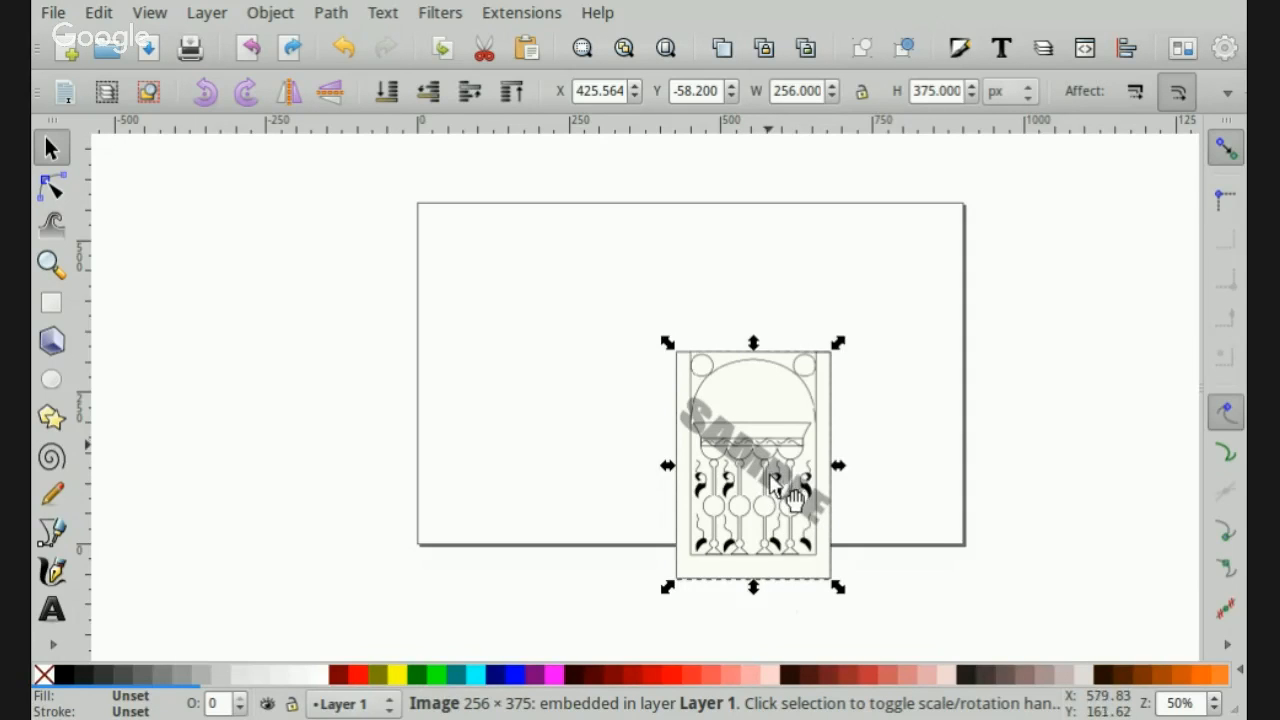
left_click_drag(771, 474, 520, 336)
left_click(677, 424)
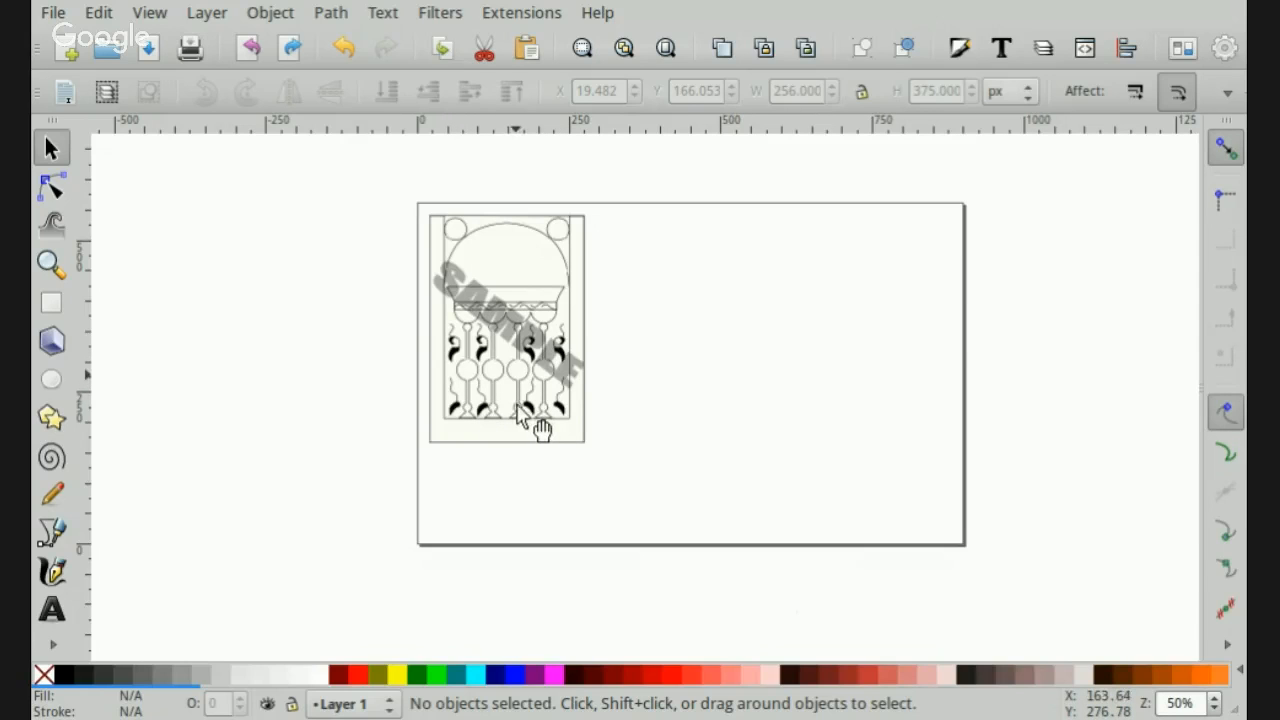
- Try stretching the imported image without keeping proportions to about 512 × 336 px, and undo the resize
key("plus")
key("plus")
key("plus")
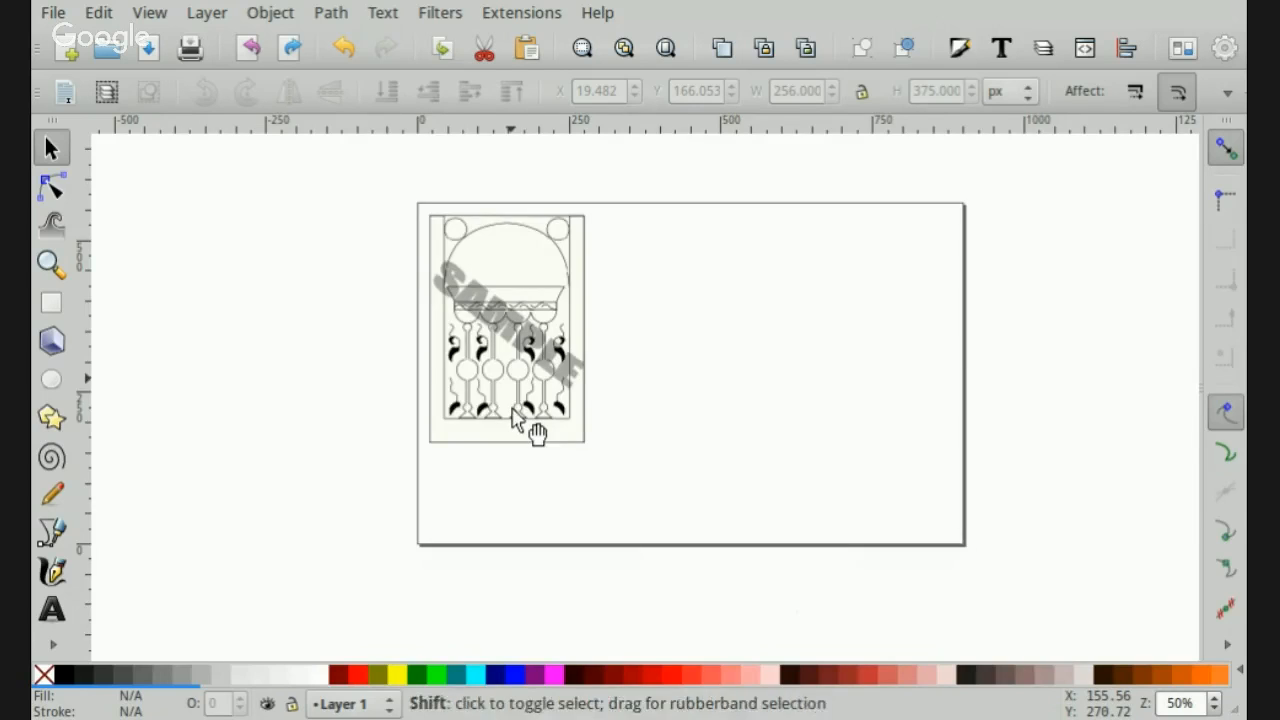
scroll(512, 428, "up", 6)
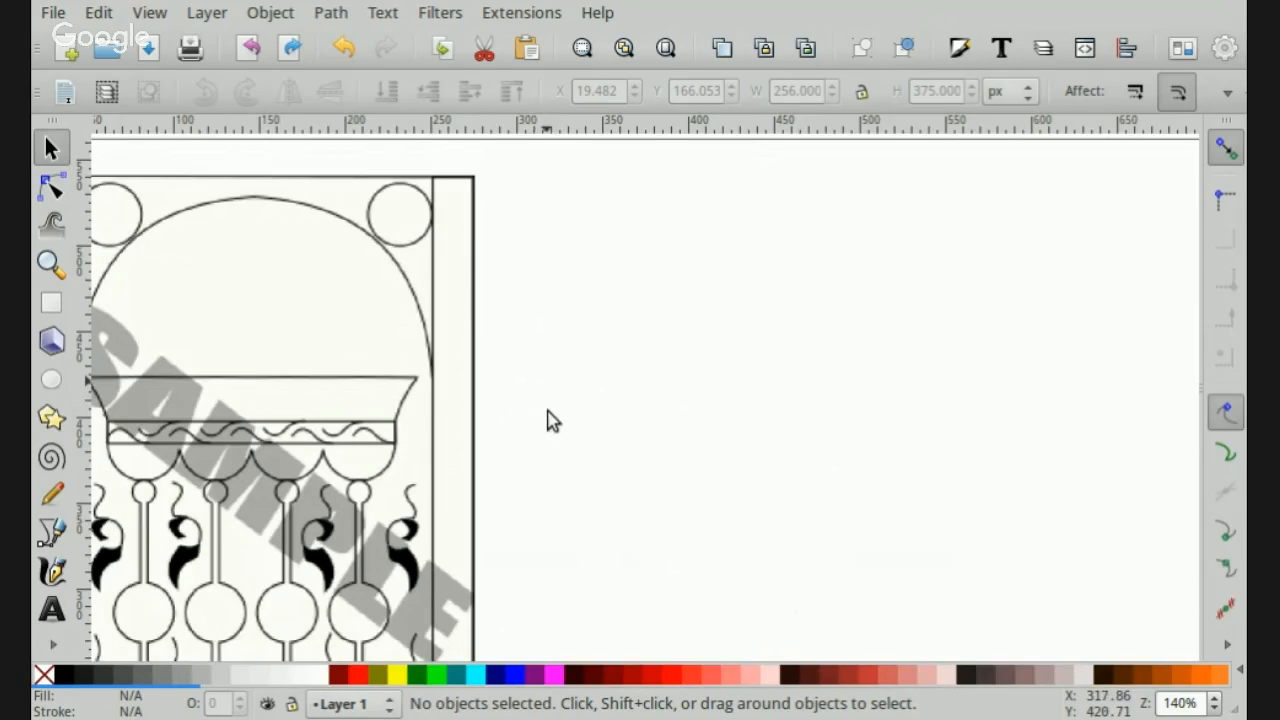
scroll(549, 420, "down", 1)
key("minus")
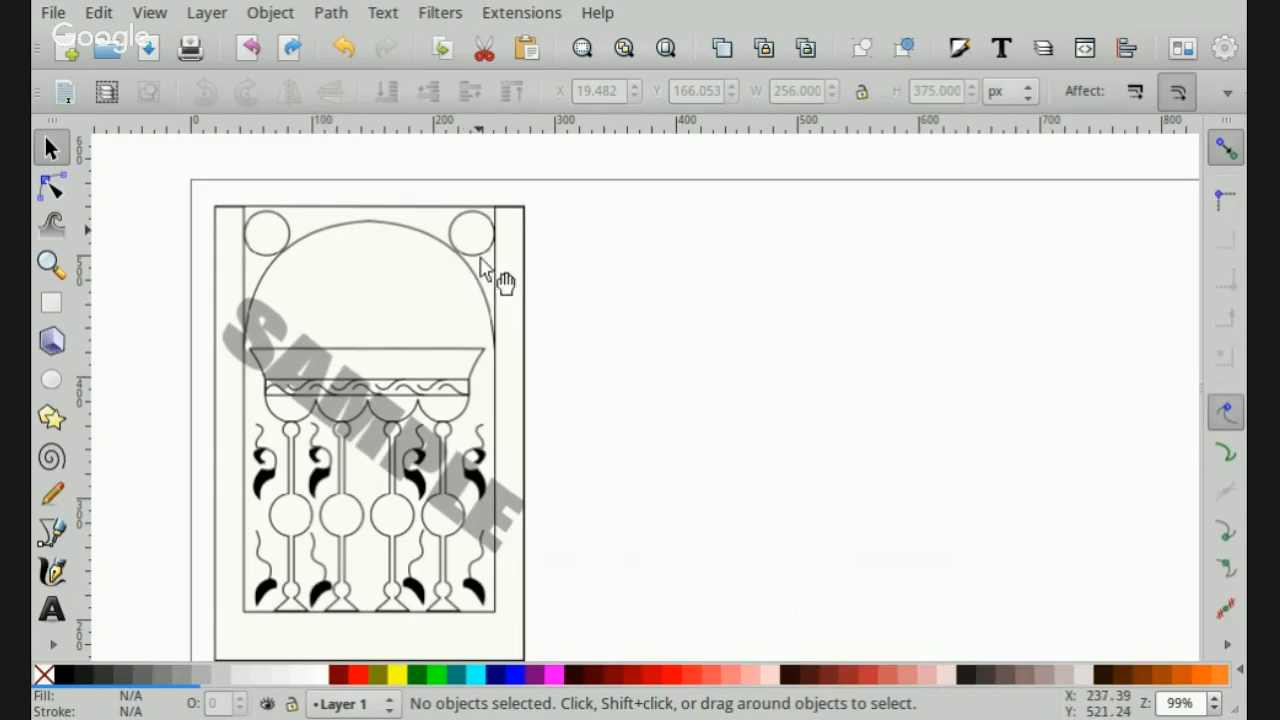
left_click(526, 244)
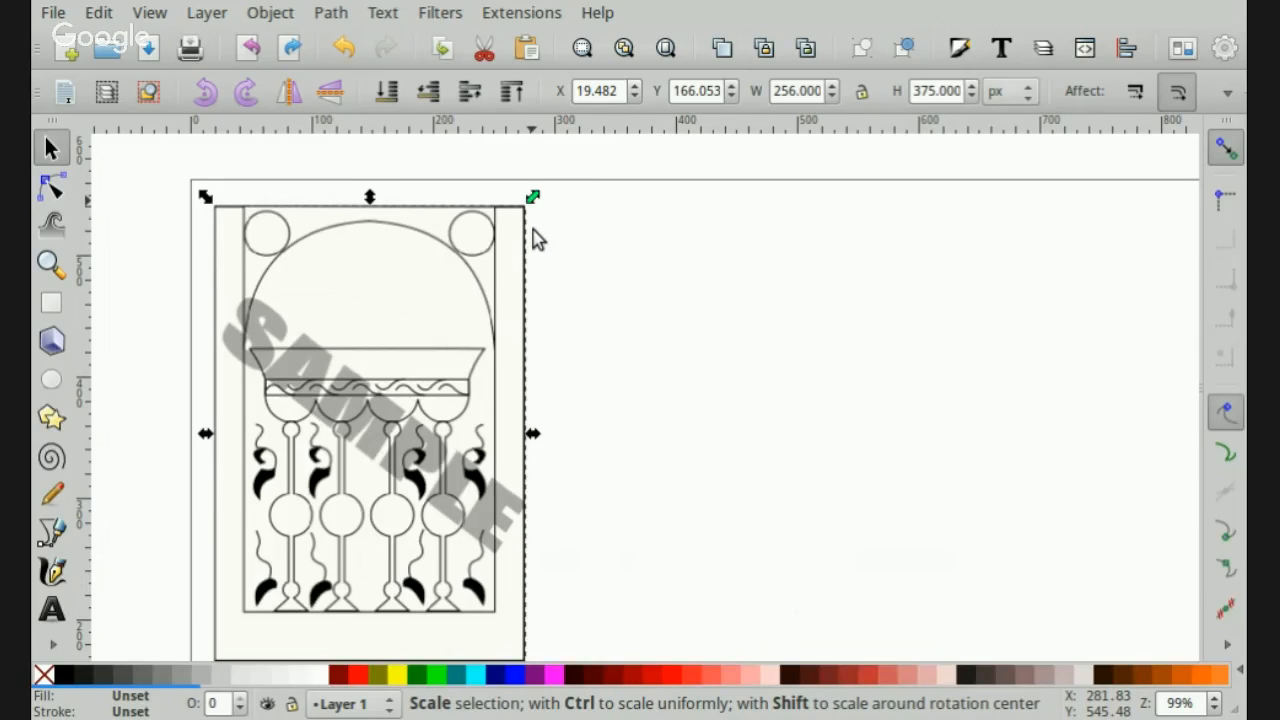
left_click_drag(531, 234, 843, 278)
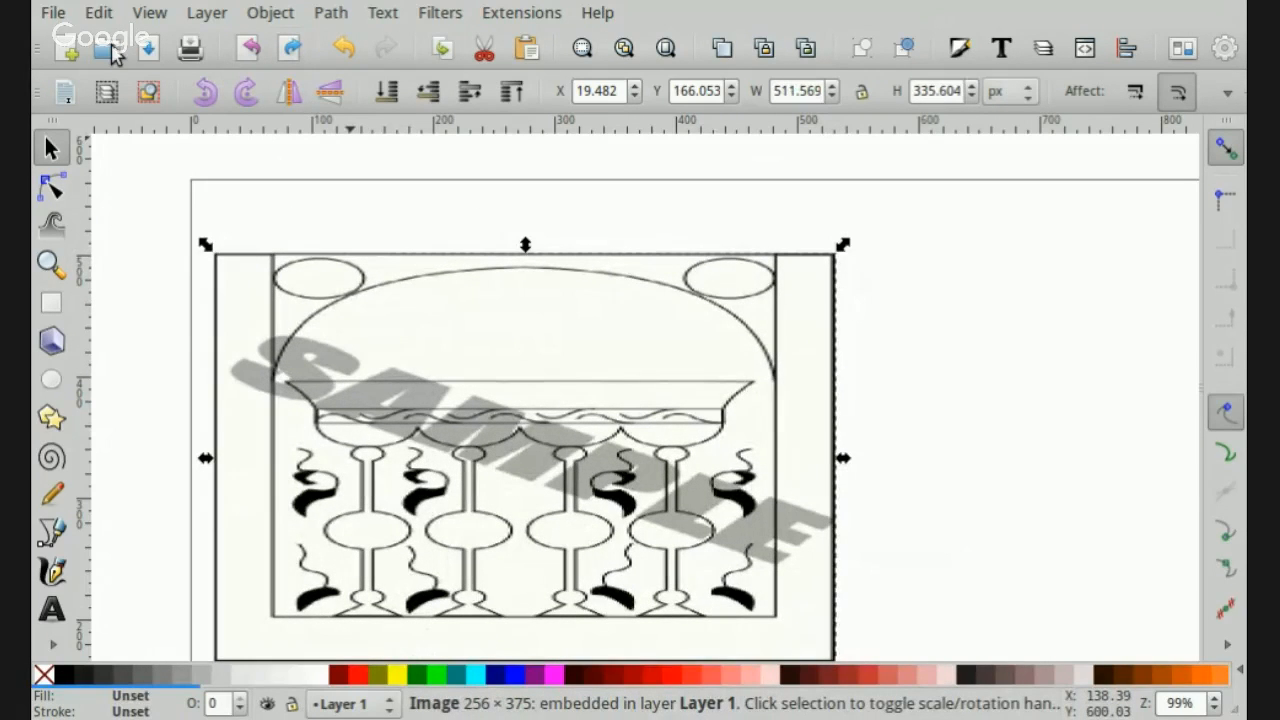
left_click(100, 14)
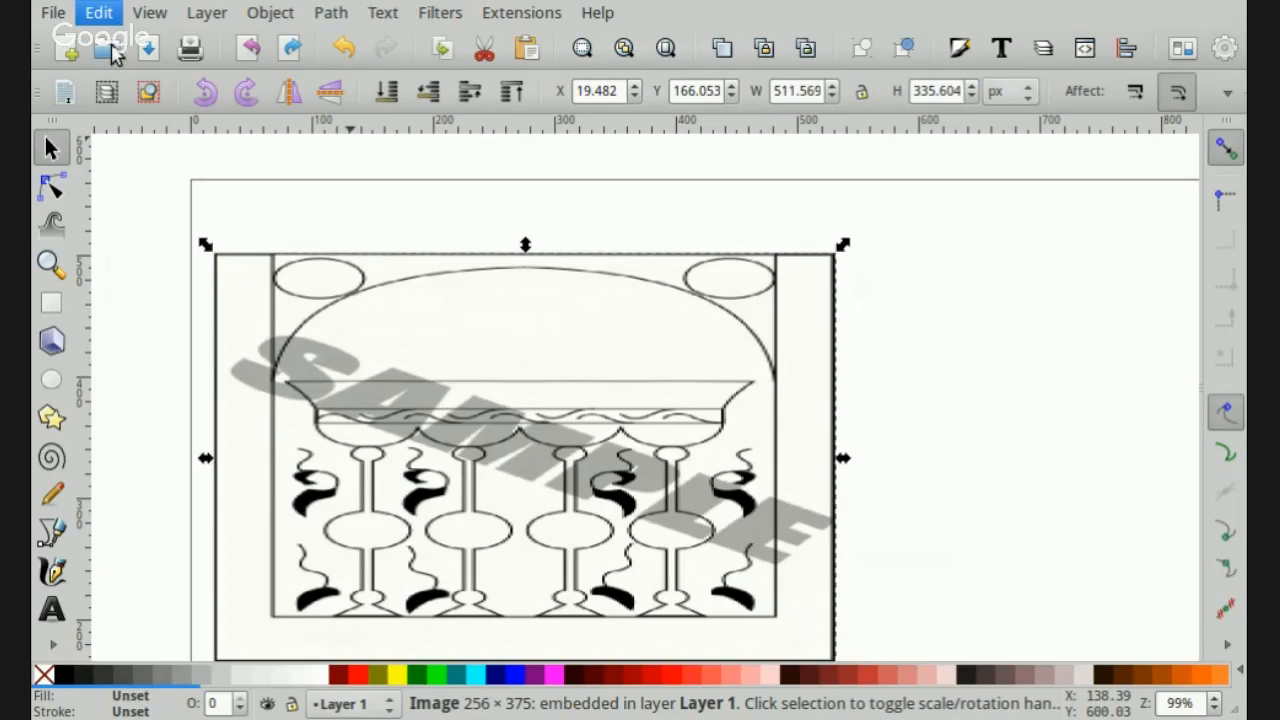
left_click(130, 38)
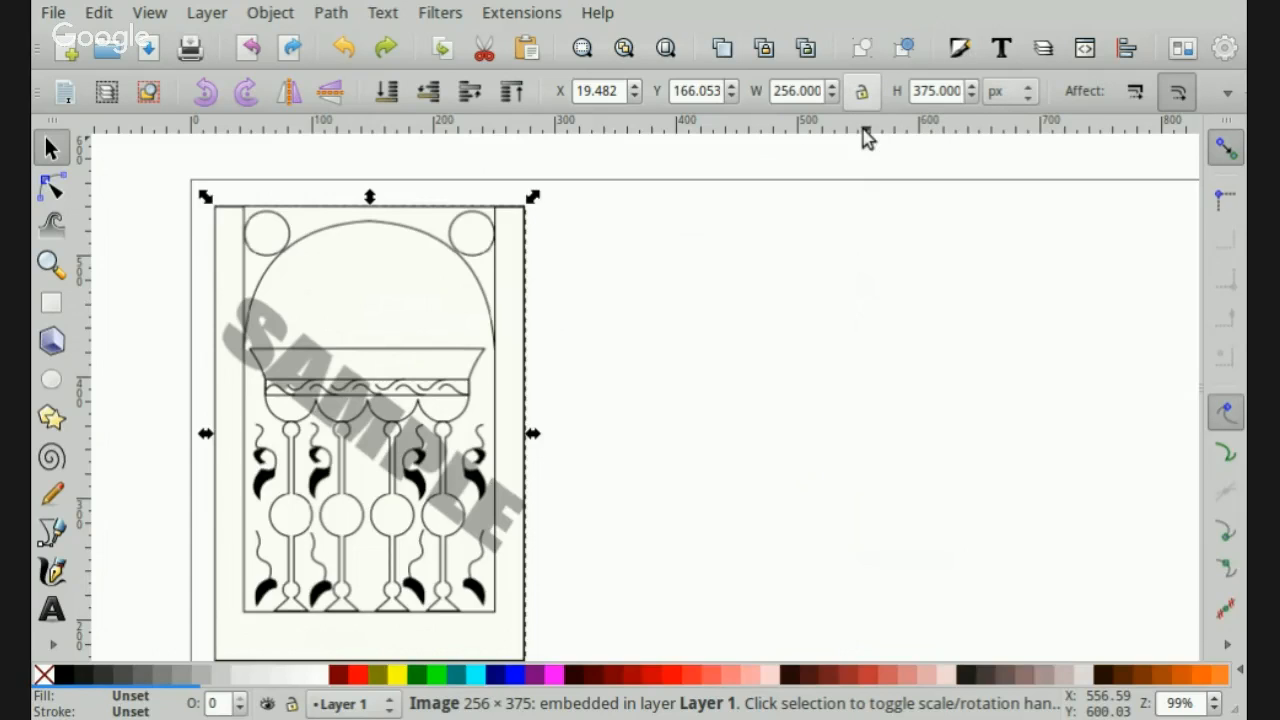
- Lock the width-to-height ratio and scale the image down to about 87 × 128 px near the page's upper-left corner
left_click(862, 91)
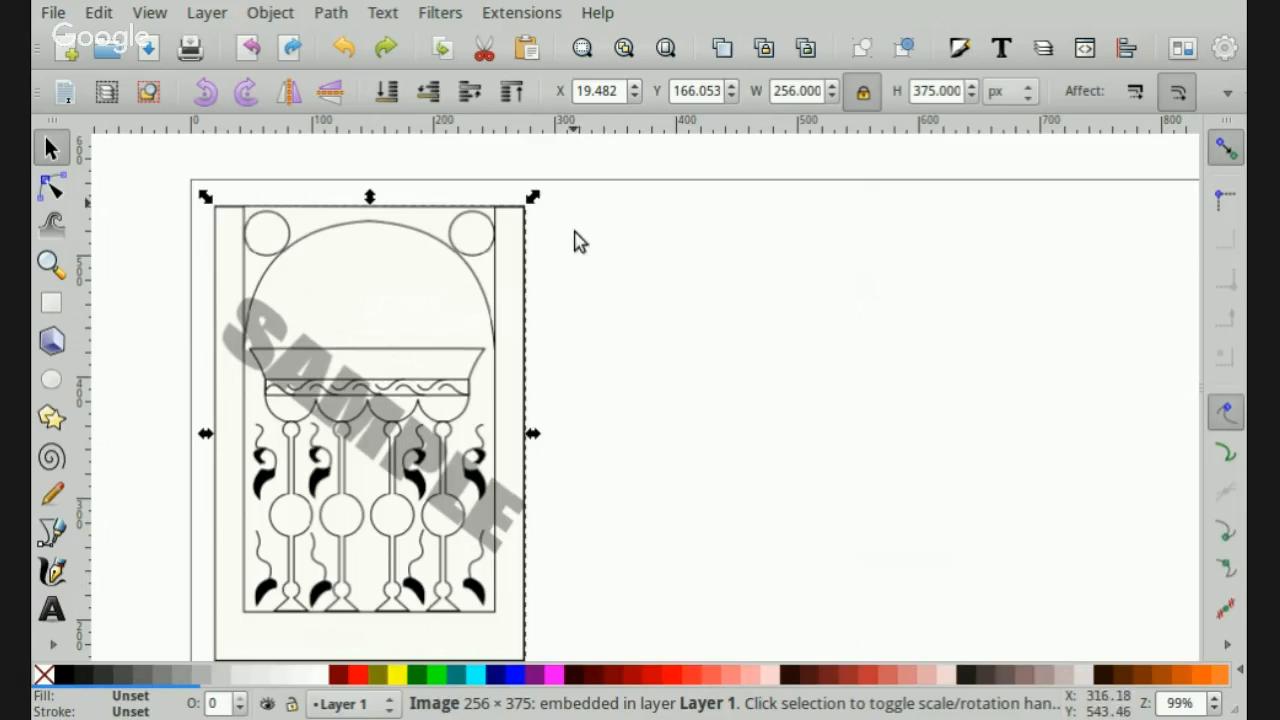
mouse_move(538, 230)
left_mouse_down()
mouse_move(454, 294)
mouse_move(383, 374)
mouse_move(480, 331)
mouse_move(637, 344)
mouse_move(443, 466)
mouse_move(589, 326)
mouse_move(456, 443)
mouse_move(637, 237)
mouse_move(587, 277)
left_mouse_up()
scroll(706, 437, "down", 2)
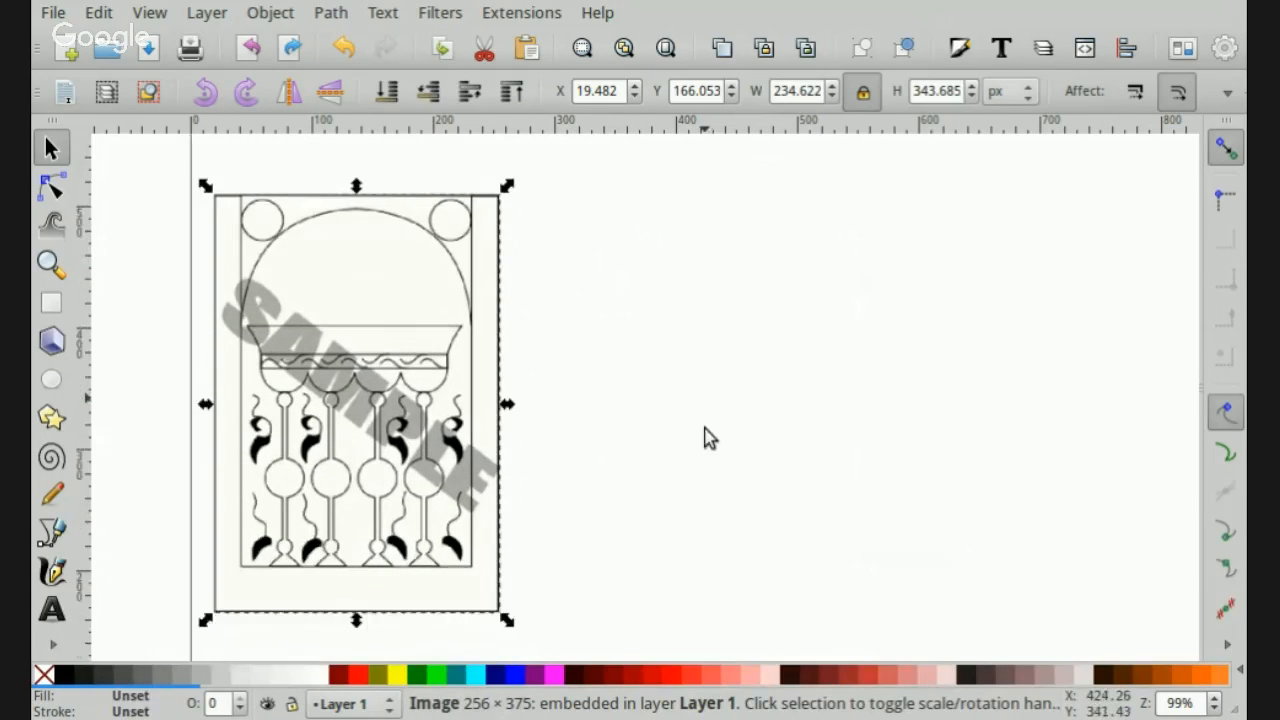
mouse_move(514, 609)
left_mouse_down()
mouse_move(337, 343)
mouse_move(289, 344)
mouse_move(286, 322)
left_mouse_up()
scroll(514, 350, "up", 1)
scroll(514, 350, "up", 1)
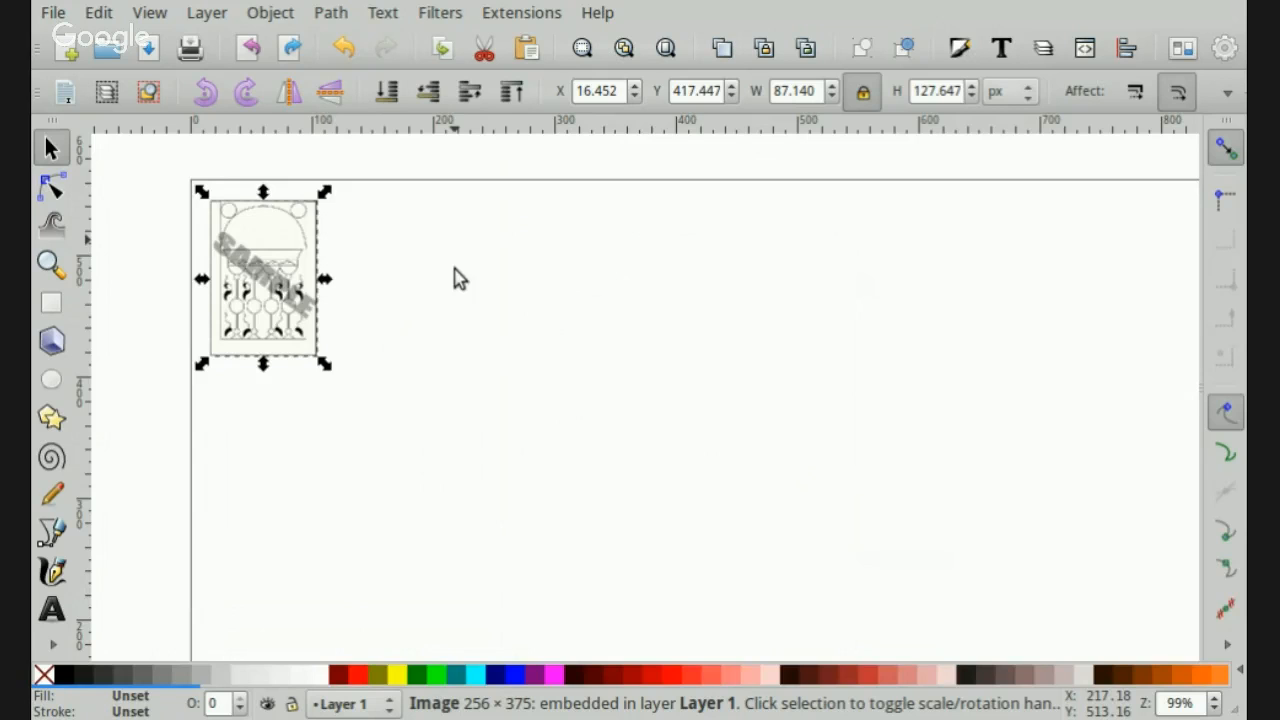
- Copy the small image and place three pasted copies in a rough row to the right of the original
left_click(285, 314)
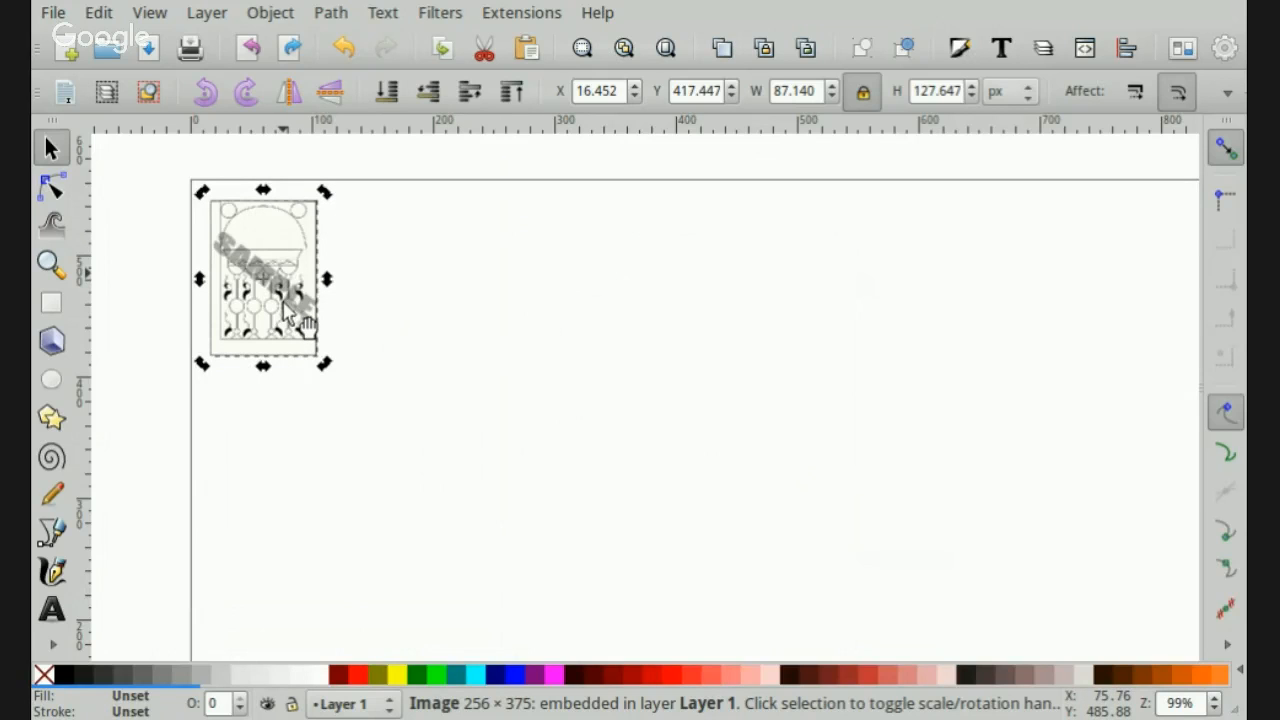
key("ctrl")
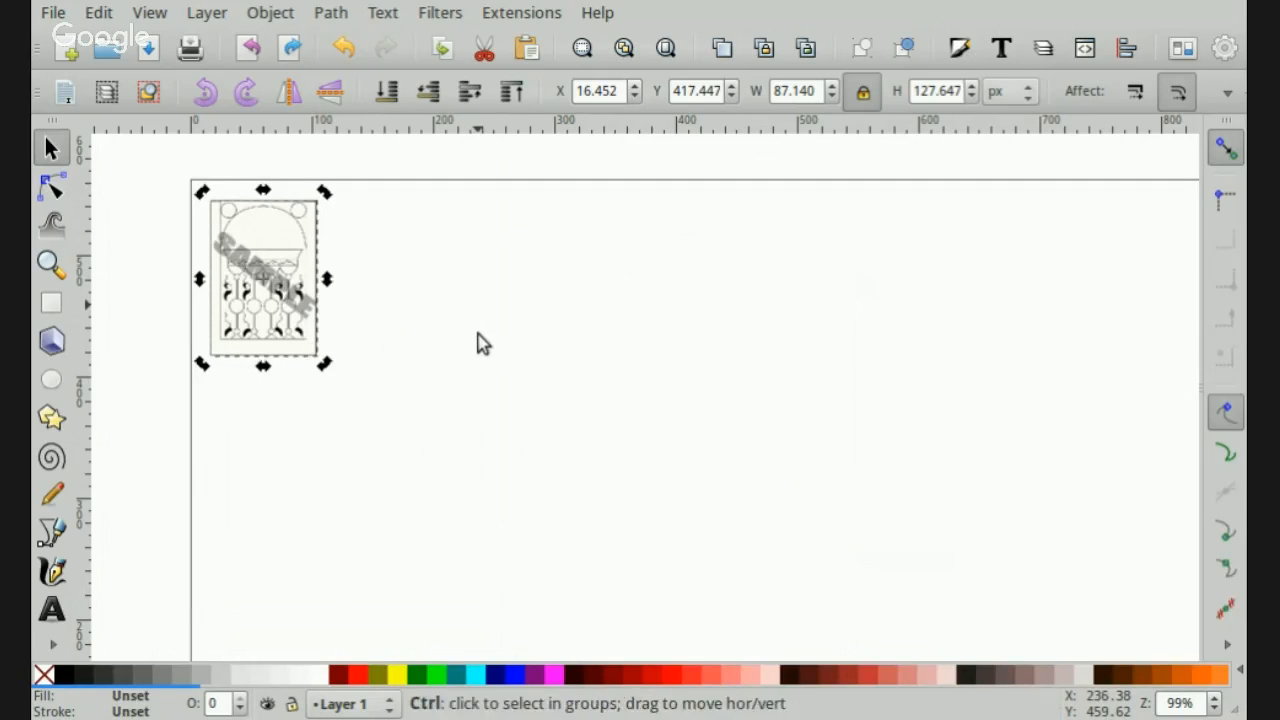
key("ctrl+v")
left_click_drag(480, 327, 580, 309)
key("ctrl+v")
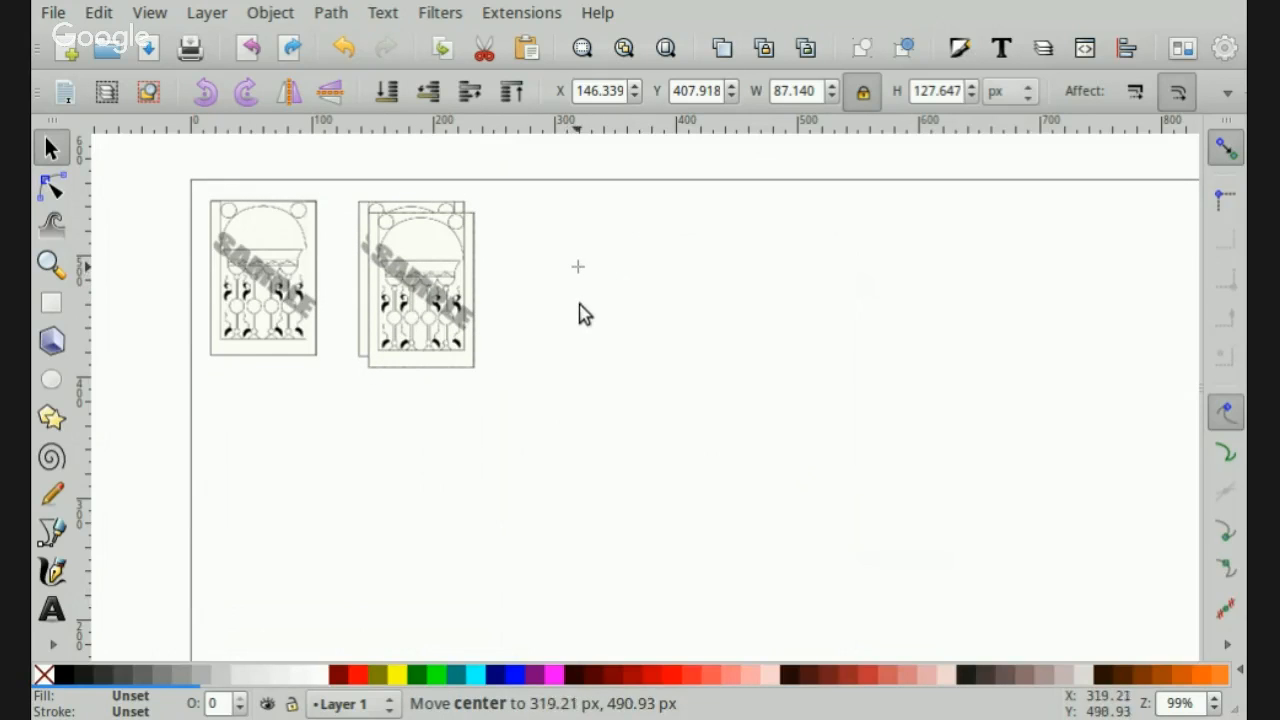
left_click_drag(424, 318, 556, 304)
key("ctrl+v")
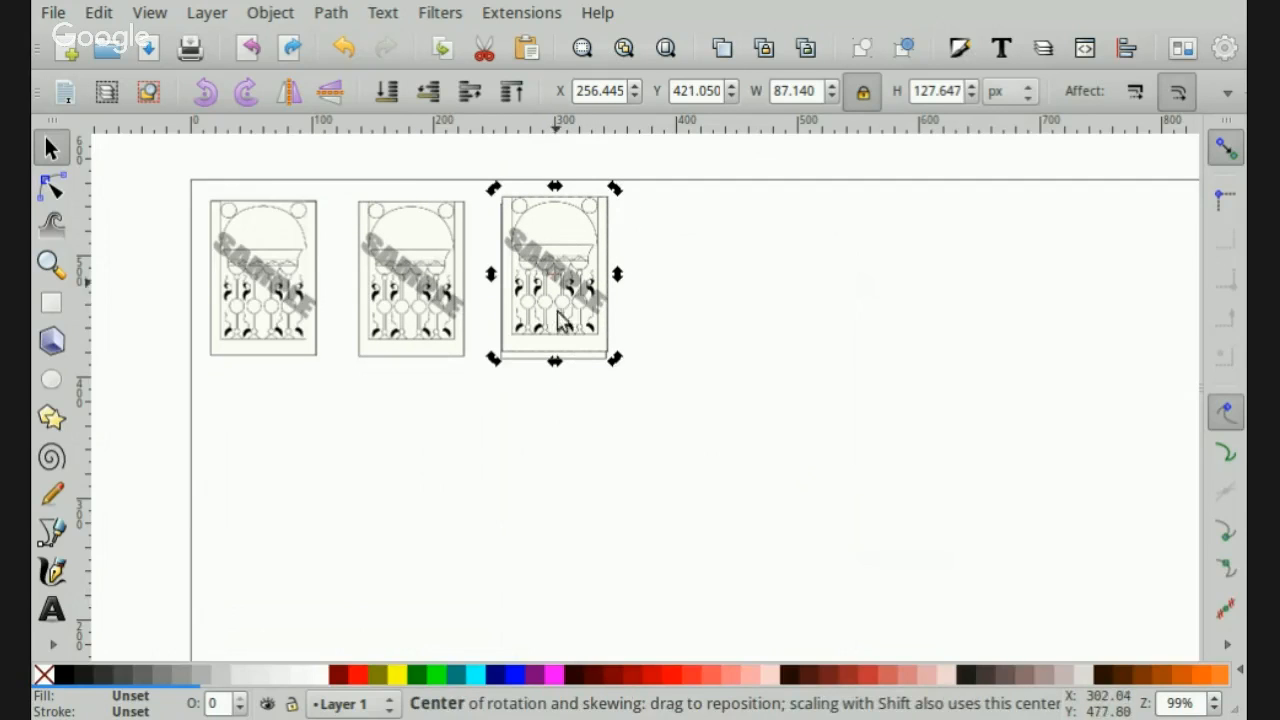
left_click_drag(557, 303, 708, 305)
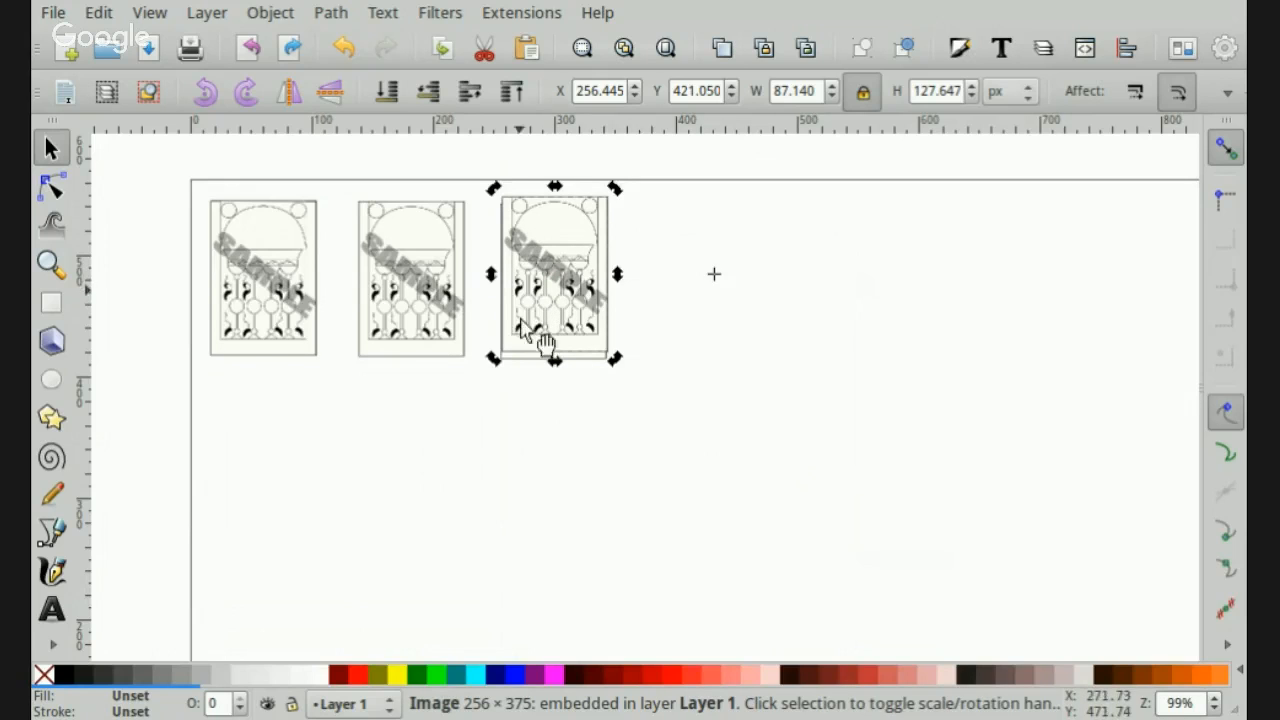
left_click_drag(543, 288, 678, 303)
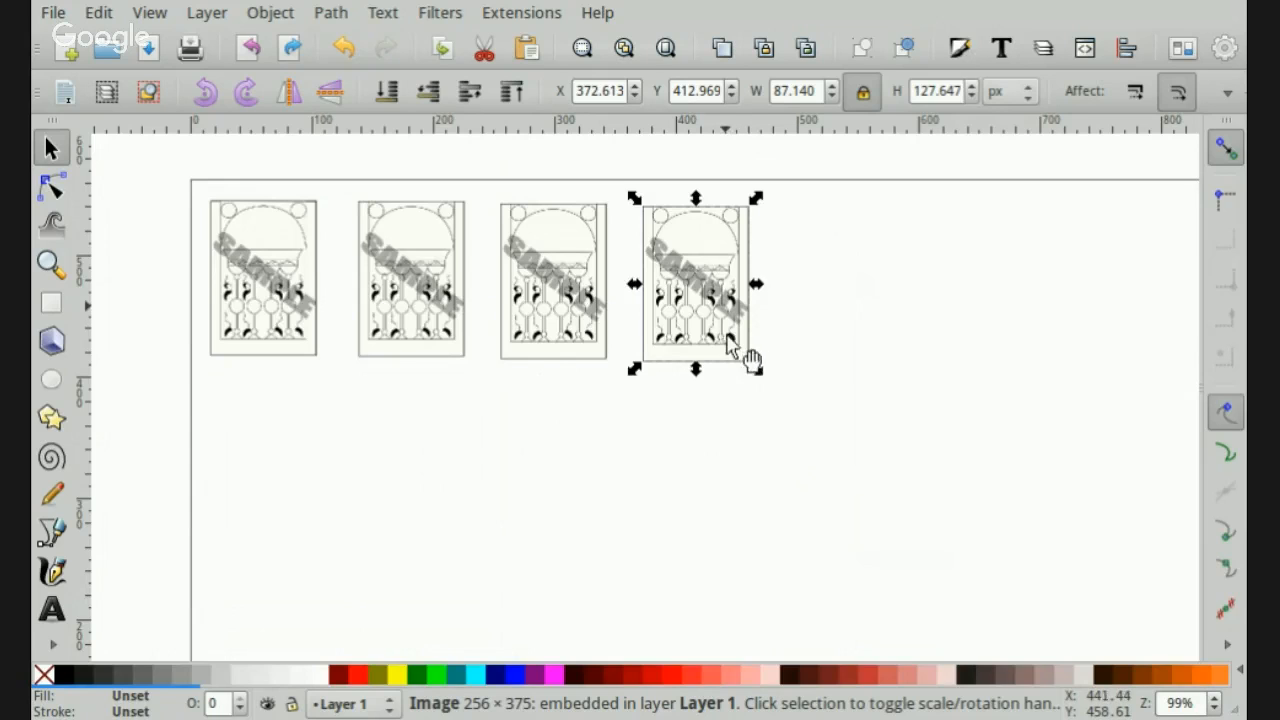
- Paste three more copies of the image, continuing the row toward the page's right edge
key("ctrl")
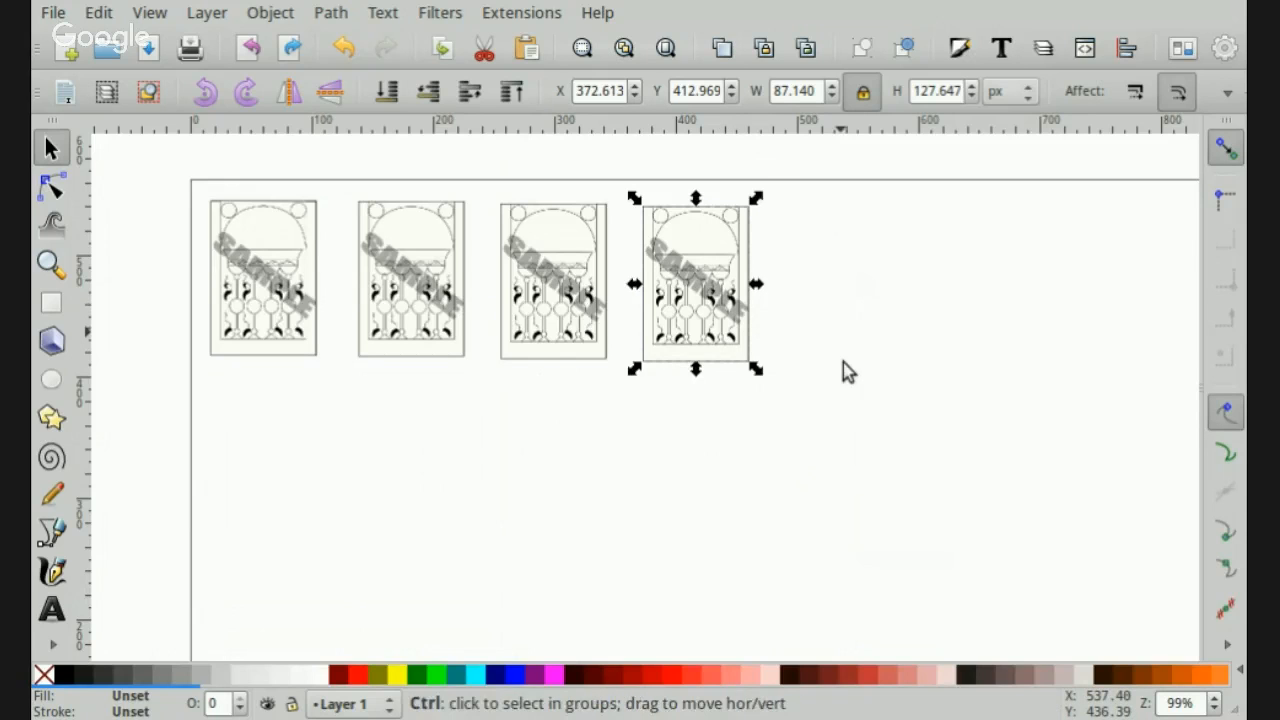
key("ctrl+v")
left_click_drag(883, 405, 876, 368)
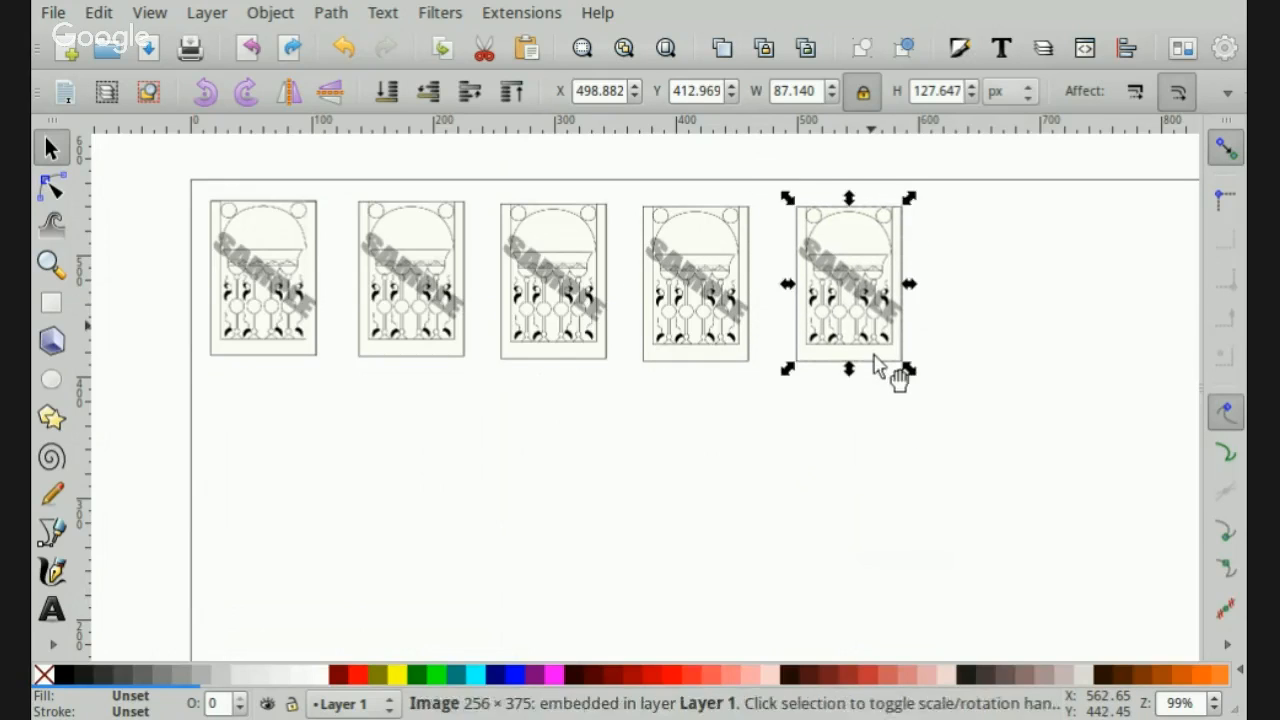
key("ctrl+v")
left_click_drag(1013, 364, 1174, 345)
key("ctrl+v")
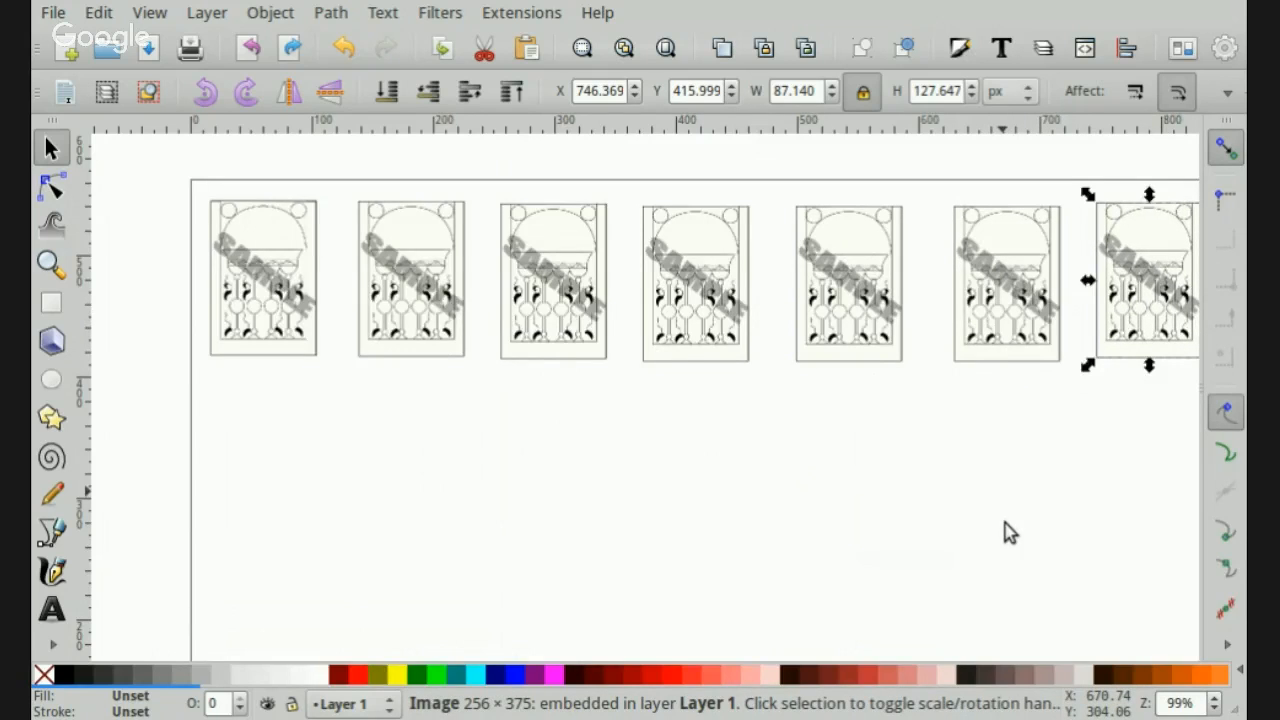
- Select all seven images, distribute their centers equidistantly horizontally, and center them on a common horizontal axis
key("minus")
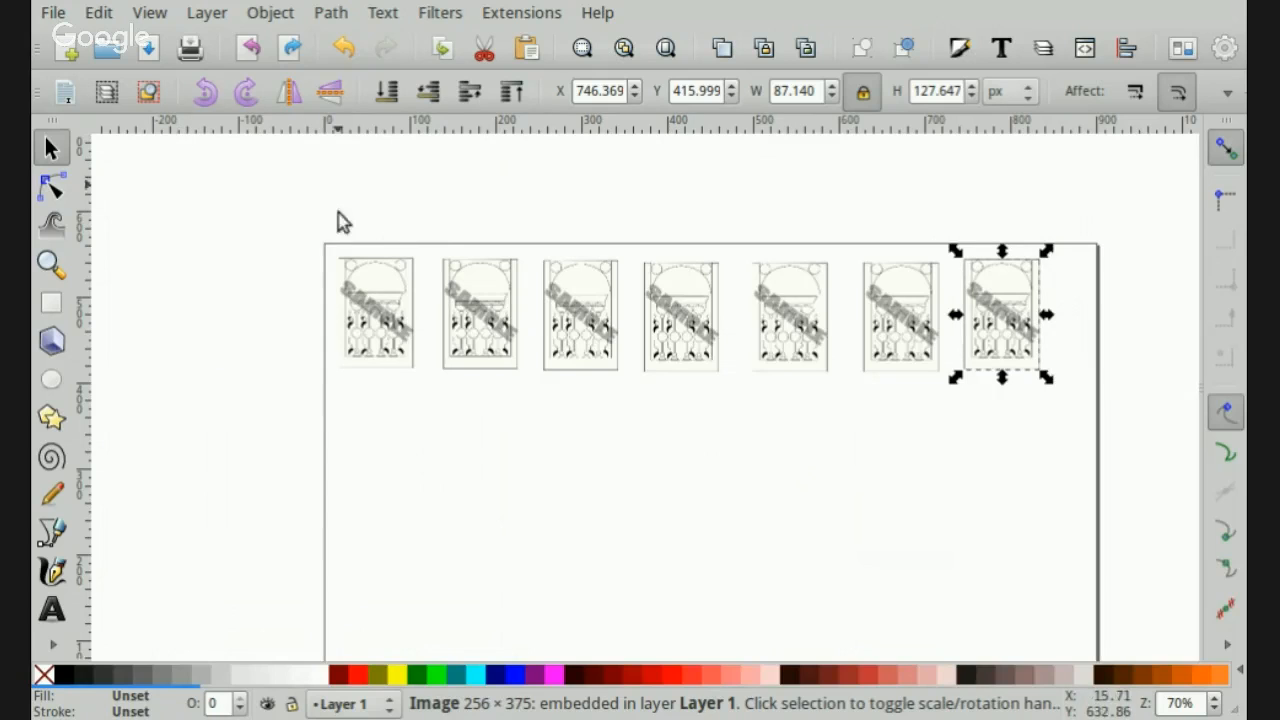
left_click_drag(291, 183, 1128, 440)
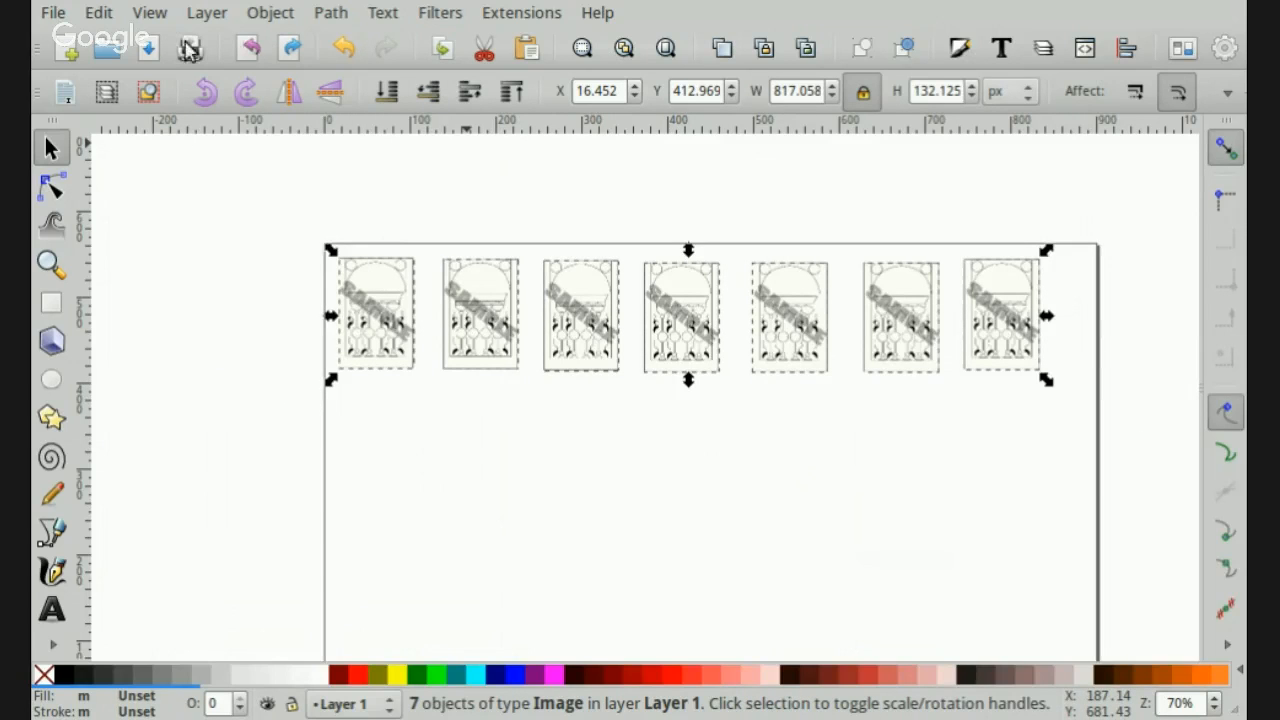
left_click(270, 12)
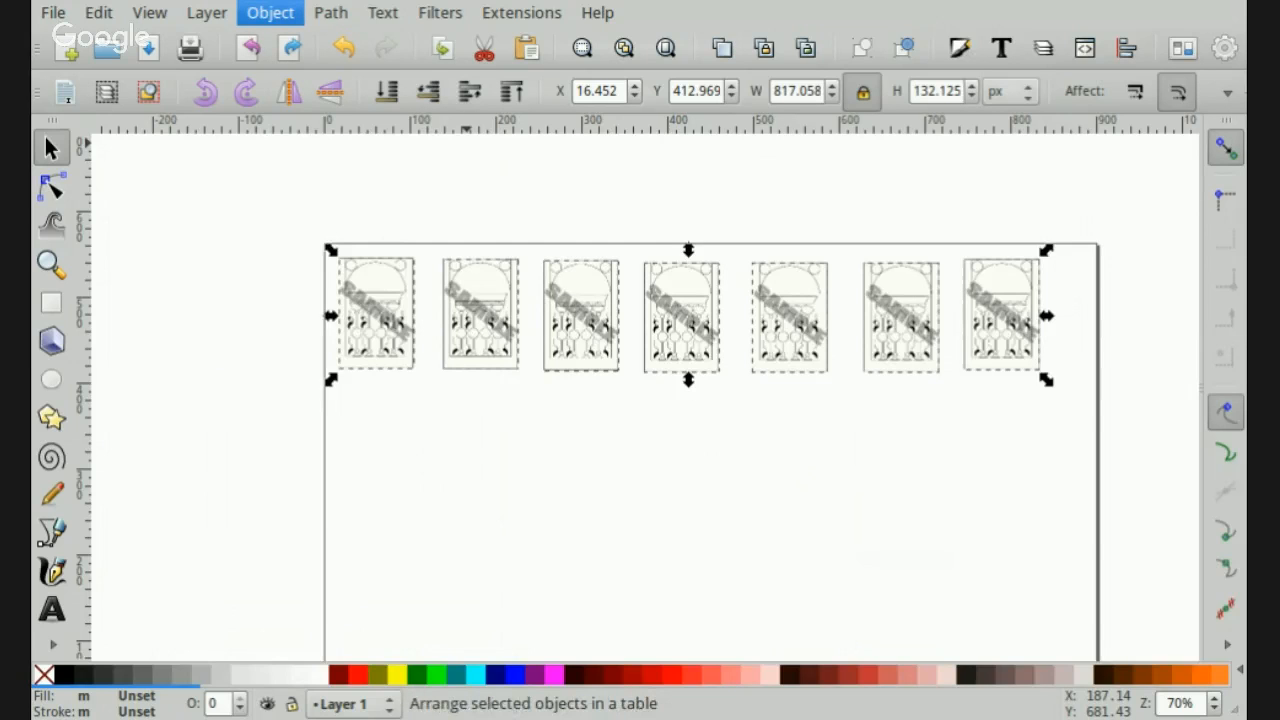
left_click(322, 706)
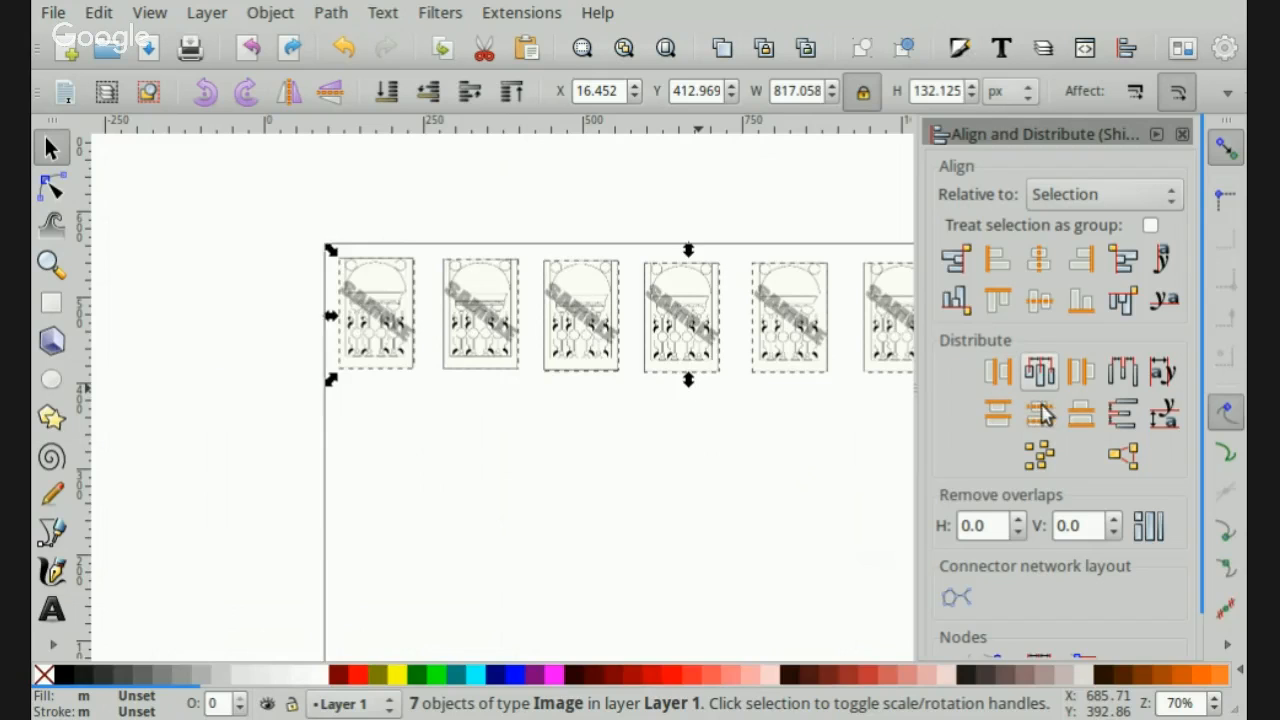
left_click(1039, 371)
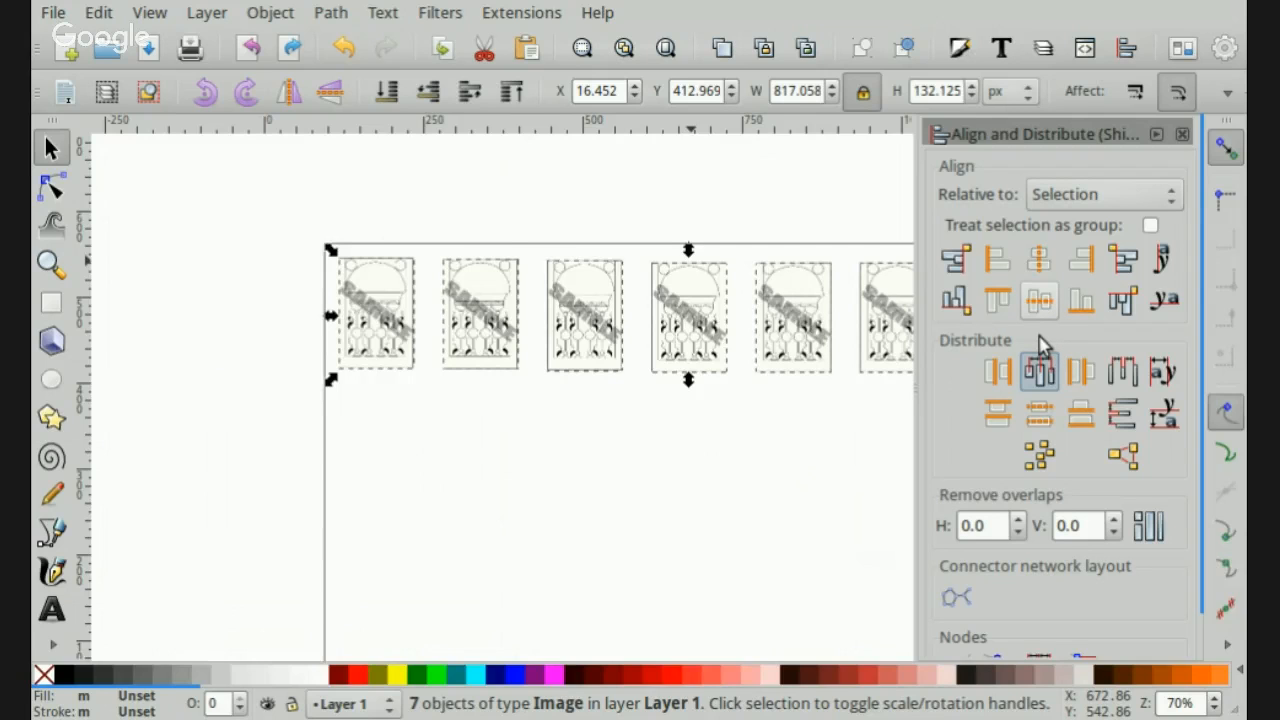
left_click(1039, 300)
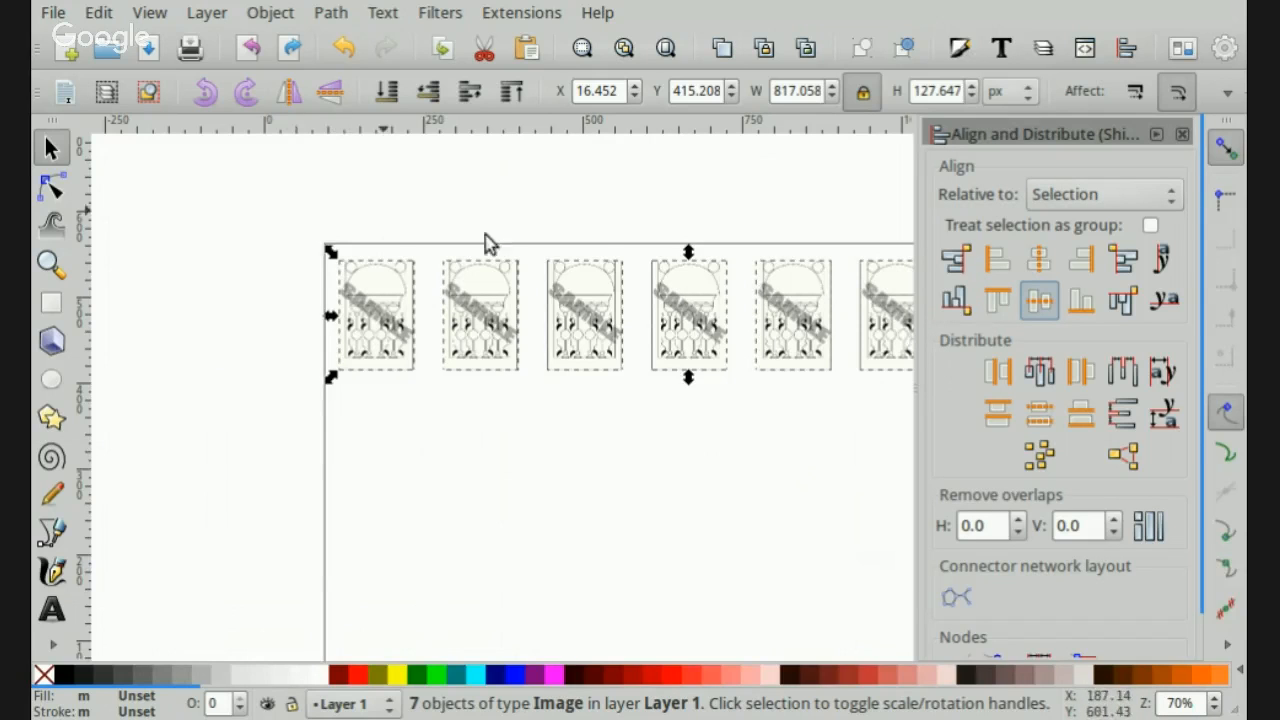
left_click_drag(497, 226, 743, 229)
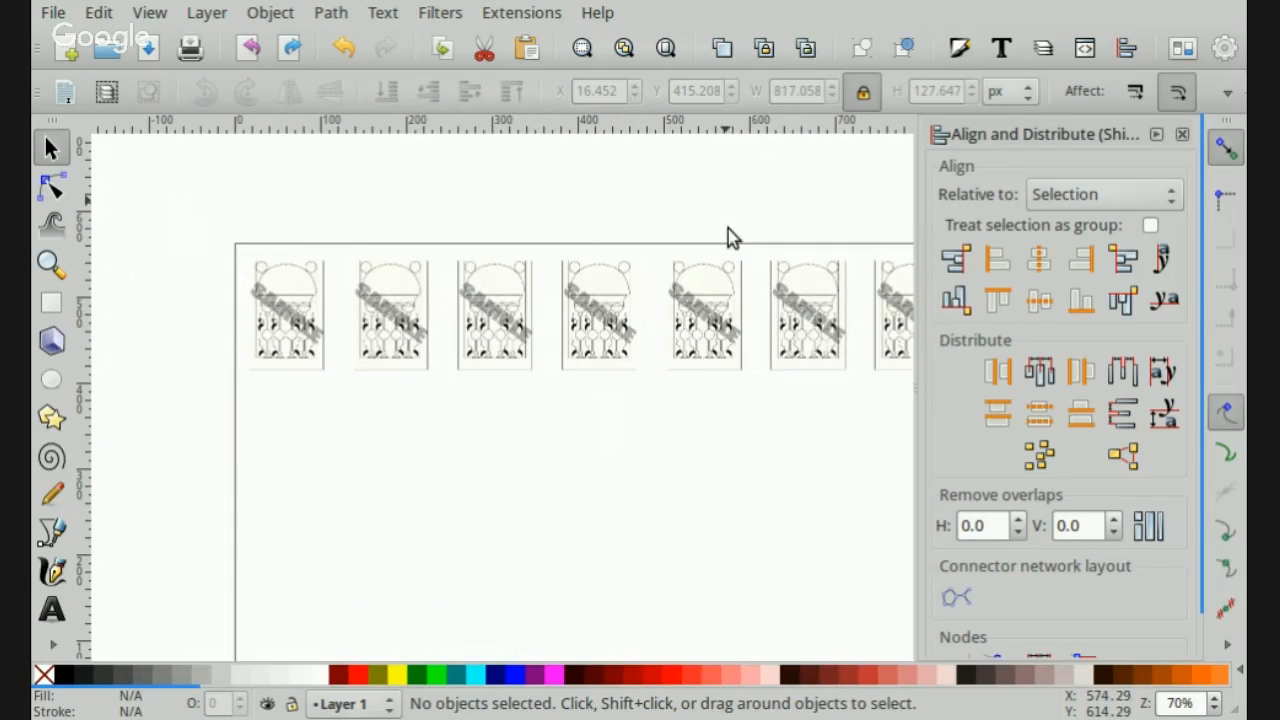
- Copy the row of seven images and place two pasted copies below it as the second and third rows
key("minus")
left_click_drag(212, 206, 882, 437)
key("ctrl+c")
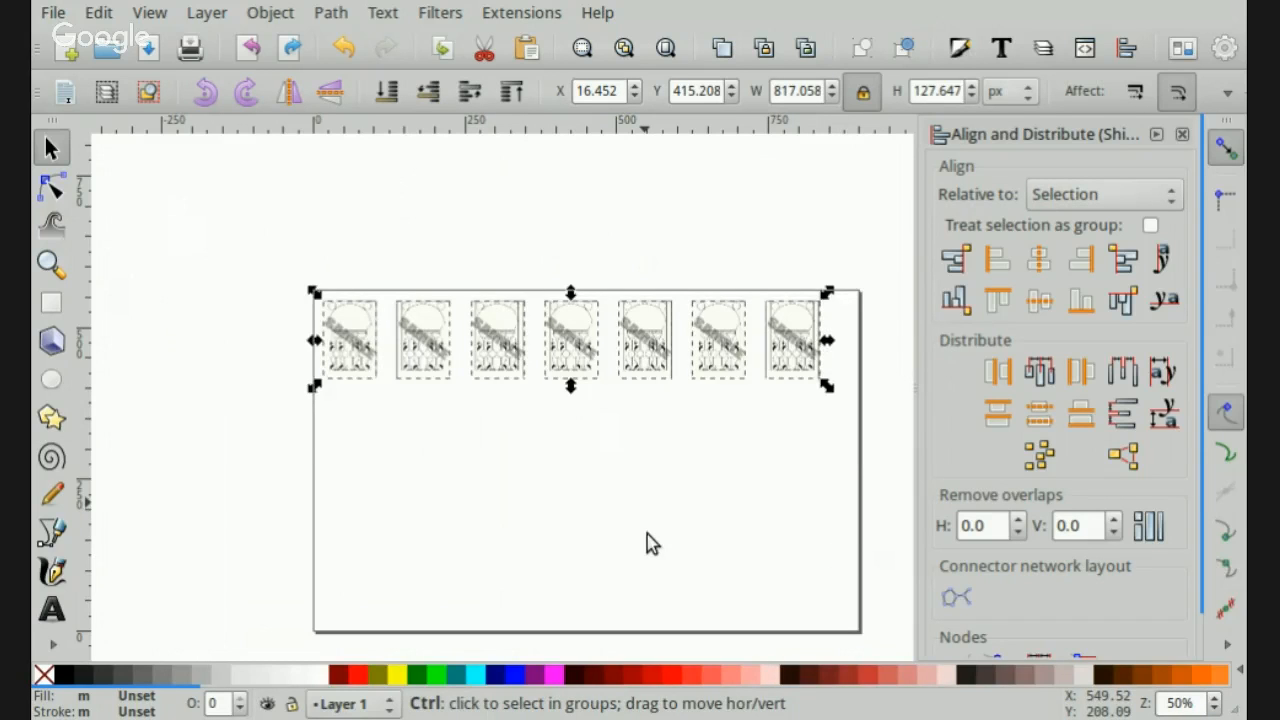
key("ctrl+v")
left_click_drag(647, 534, 561, 450)
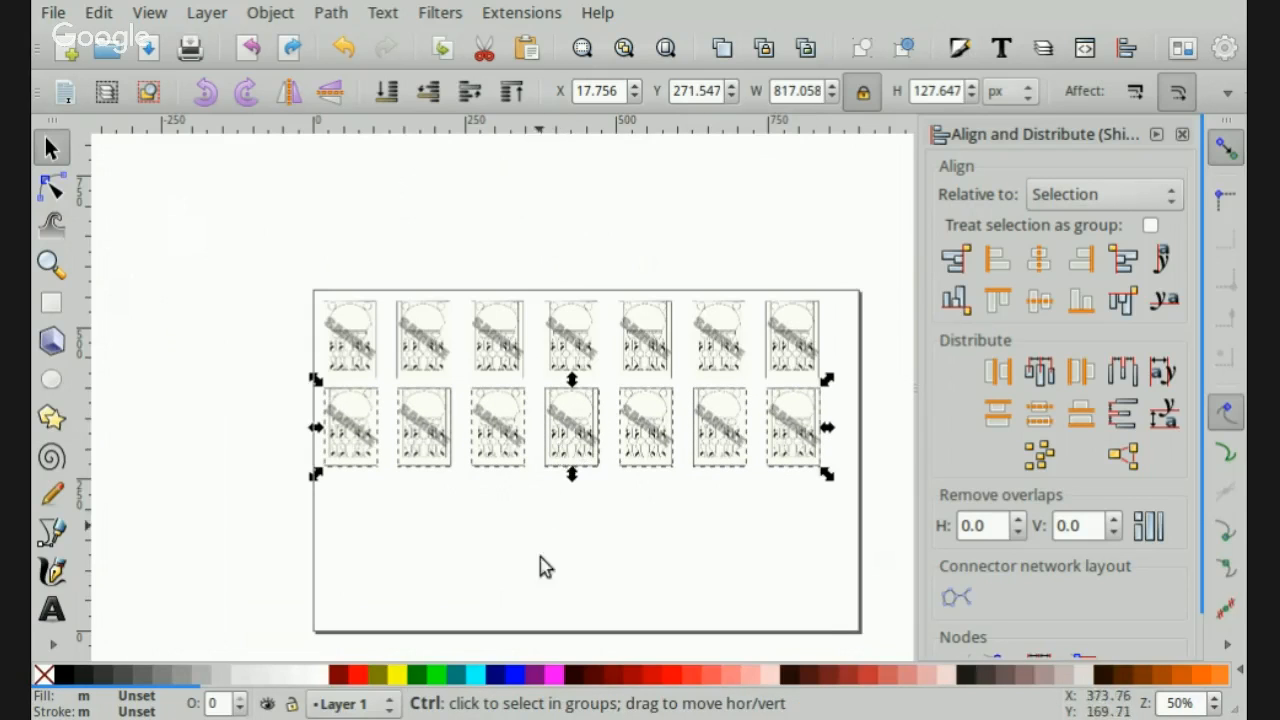
key("ctrl+v")
left_click_drag(530, 570, 581, 550)
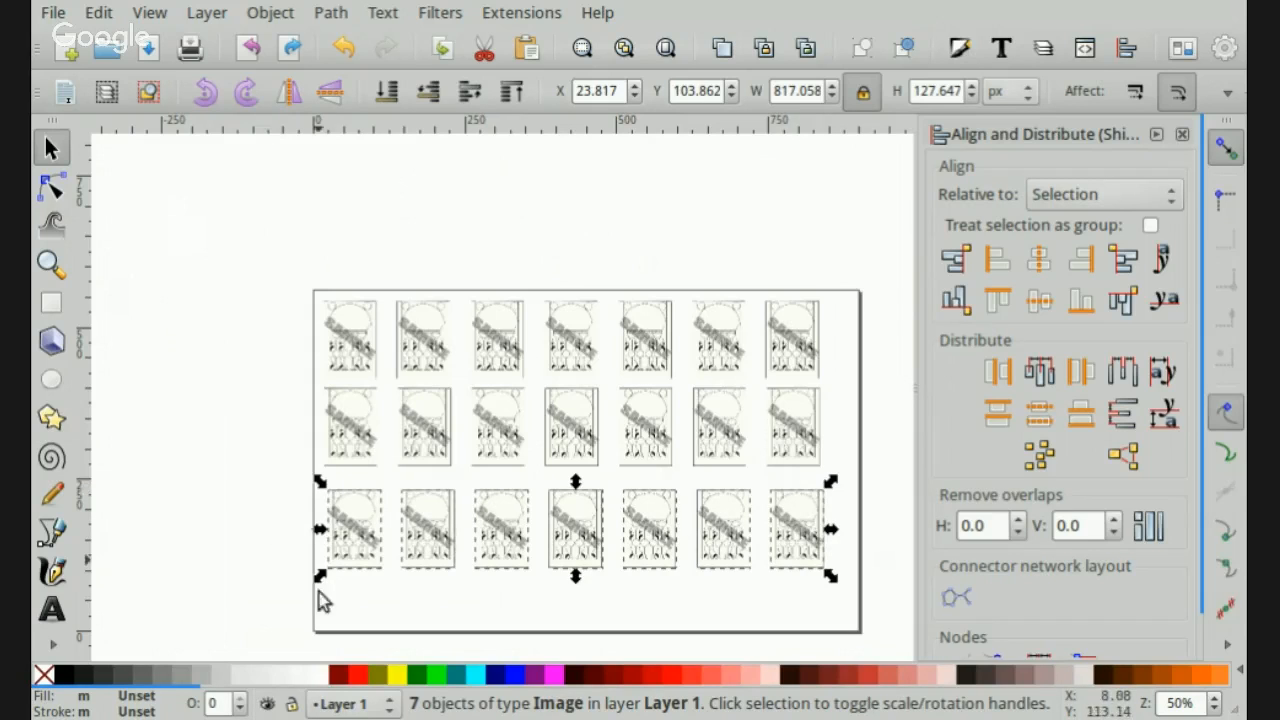
- Group the seven images of the bottom row into one object and shift the group slightly
left_click(223, 527)
left_click_drag(263, 466, 876, 605)
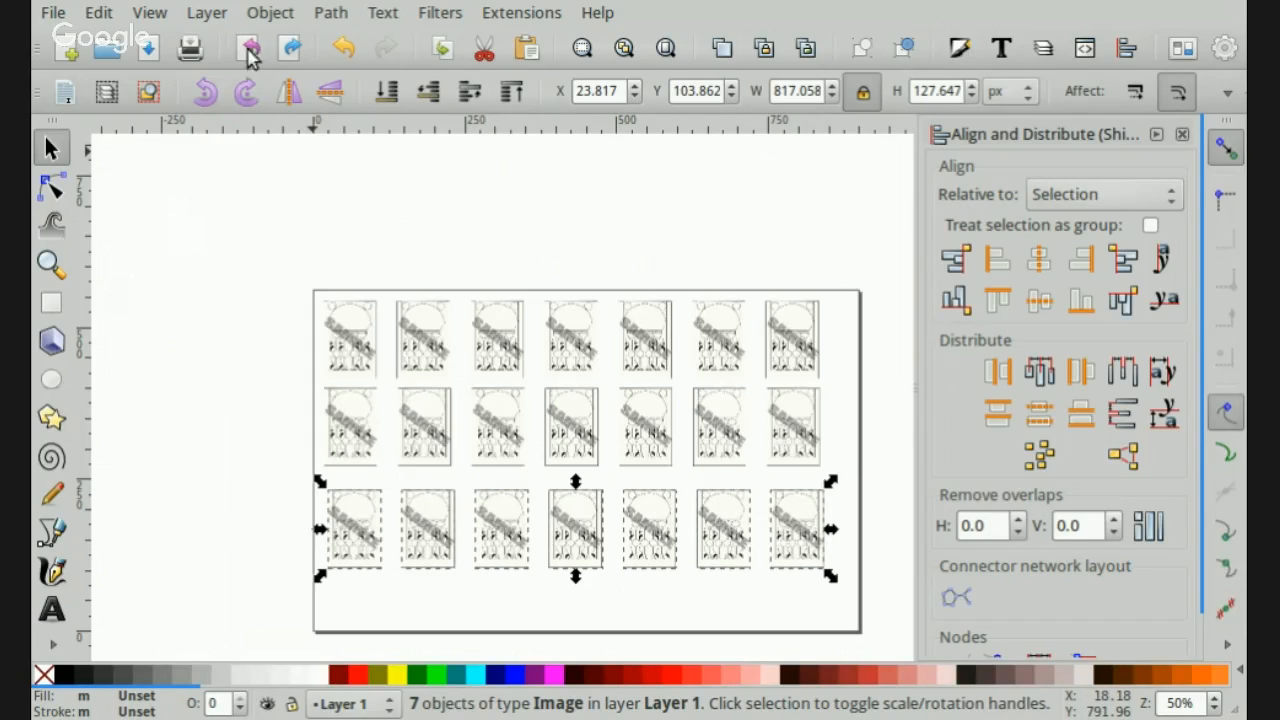
left_click(283, 140)
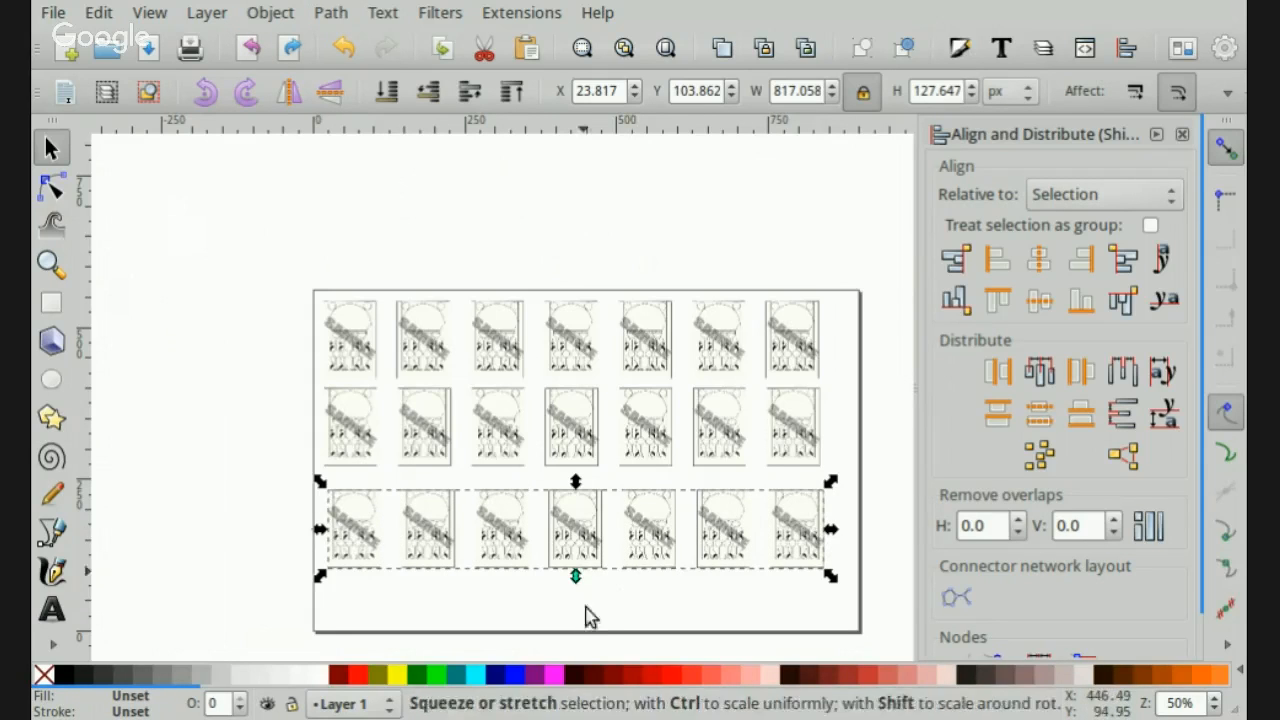
left_click(606, 640)
left_click(637, 580)
mouse_move(637, 580)
left_mouse_down()
mouse_move(628, 597)
mouse_move(653, 589)
left_mouse_up()
- Group the seven images of the middle row, and likewise group the seven images of the top row
left_click(646, 468)
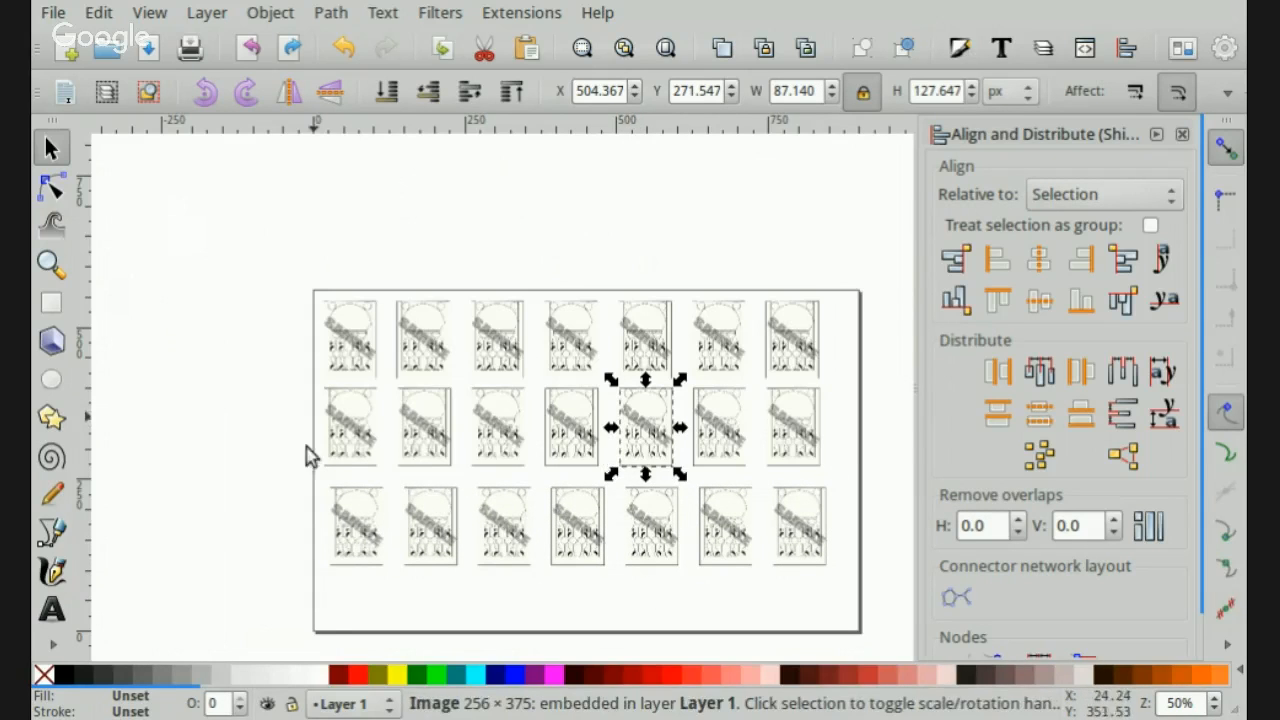
left_click_drag(295, 389, 849, 529)
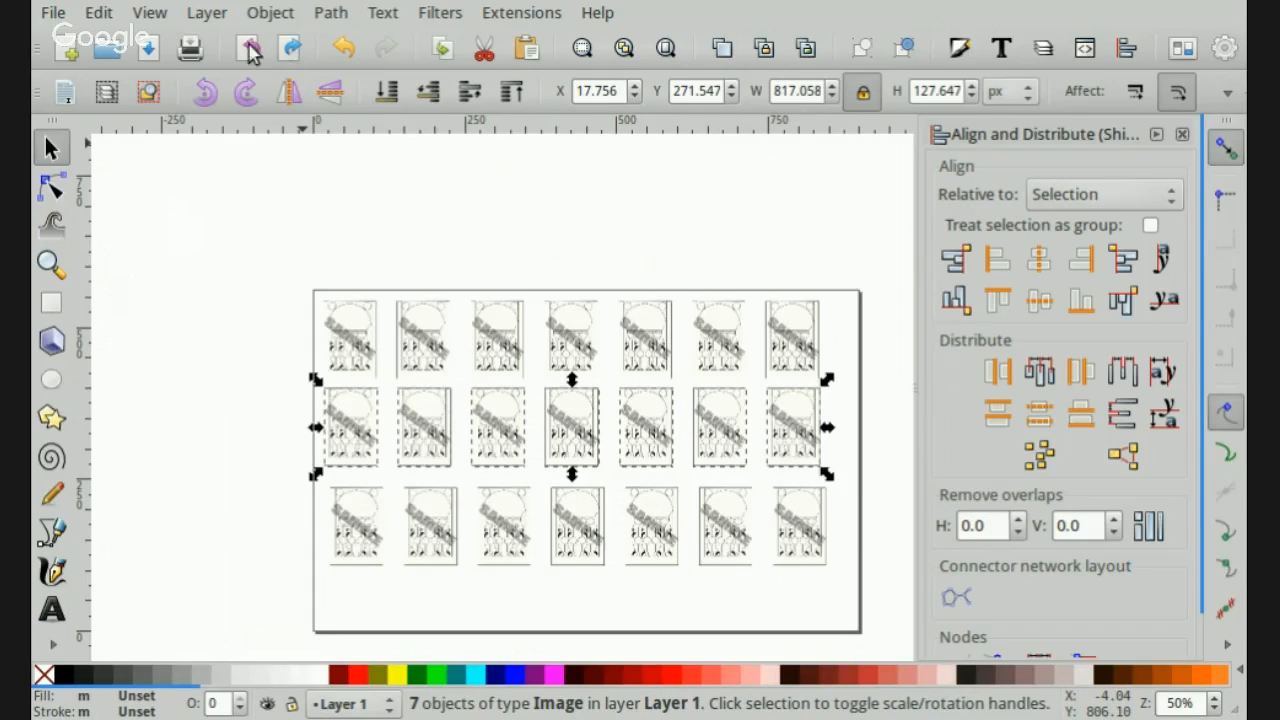
left_click(271, 12)
left_click(312, 182)
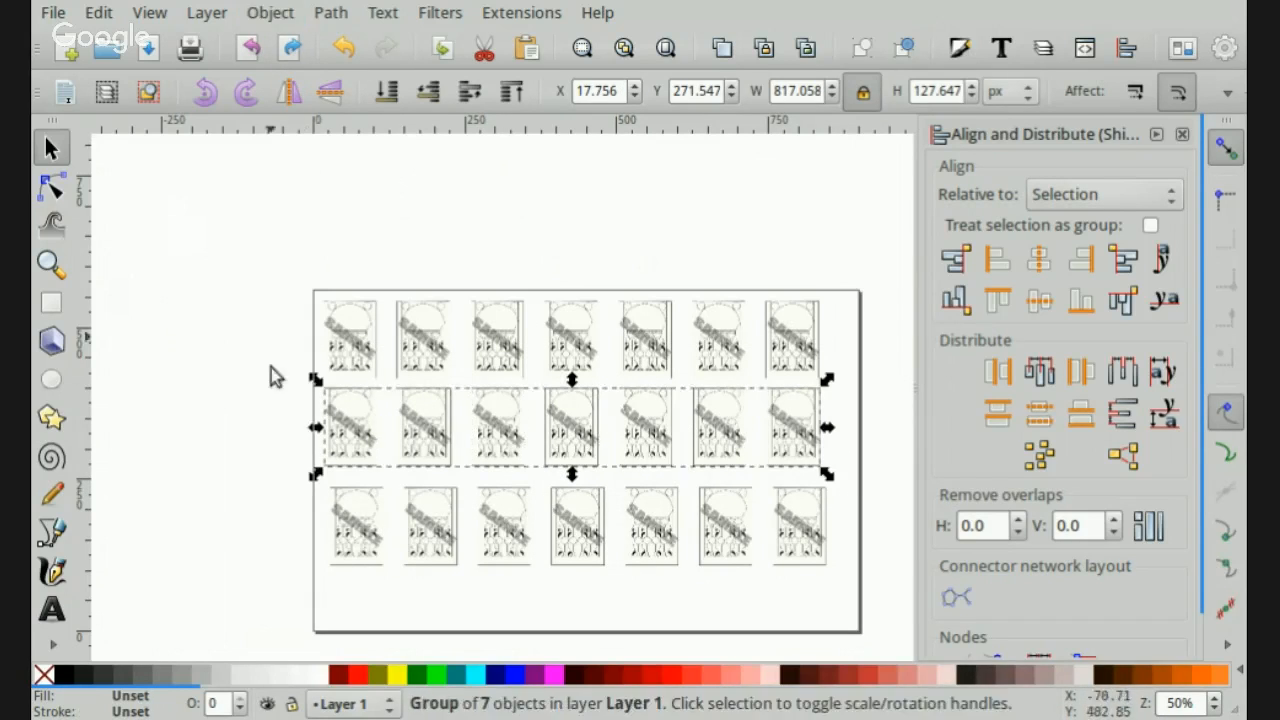
left_click_drag(274, 208, 854, 434)
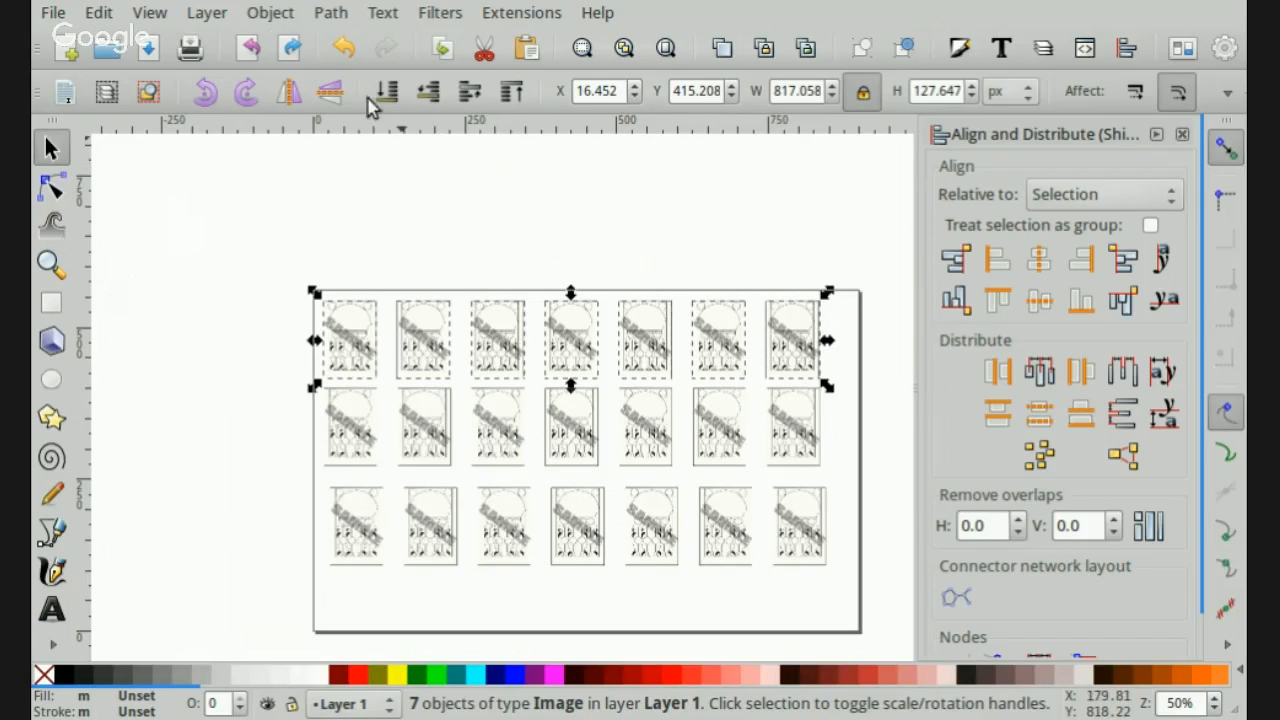
left_click(271, 13)
left_click(293, 137)
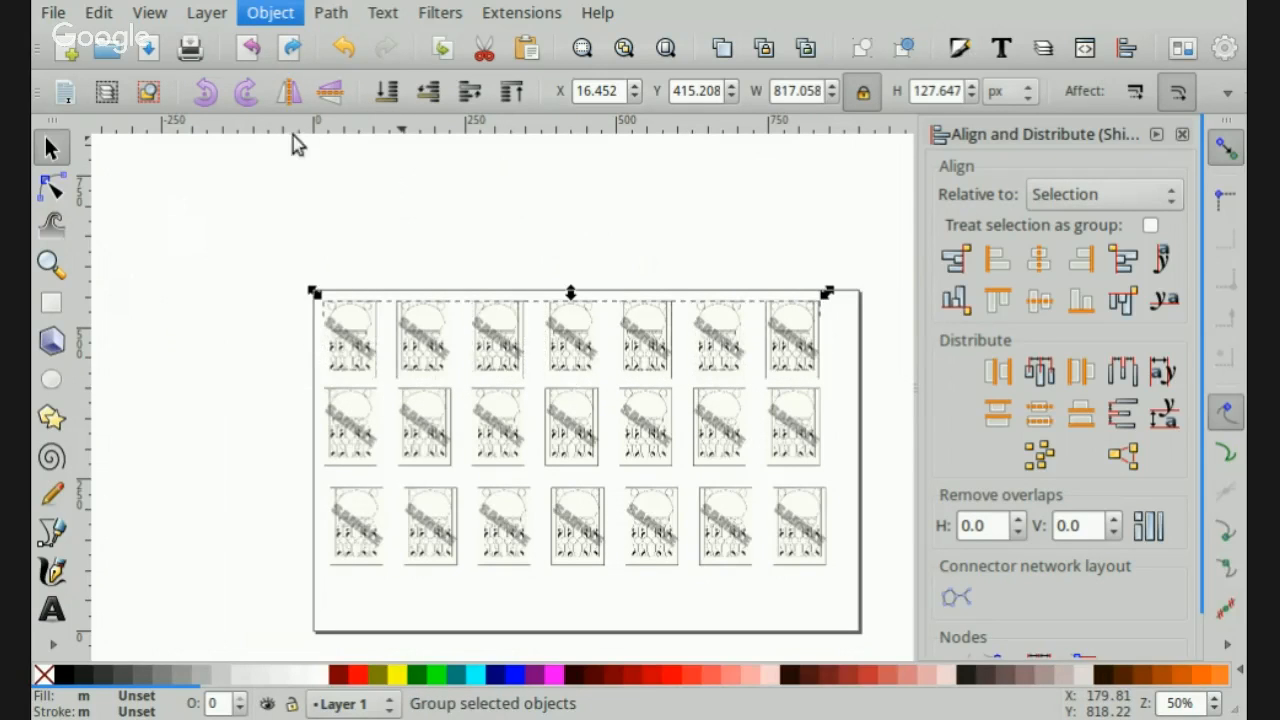
- Move the bottom row group down near the page's lower edge, to about X 38, Y 31 px
left_click_drag(366, 566, 370, 620)
key("Right")
key("Right")
key("Right")
key("Right")
key("Right")
key("Right")
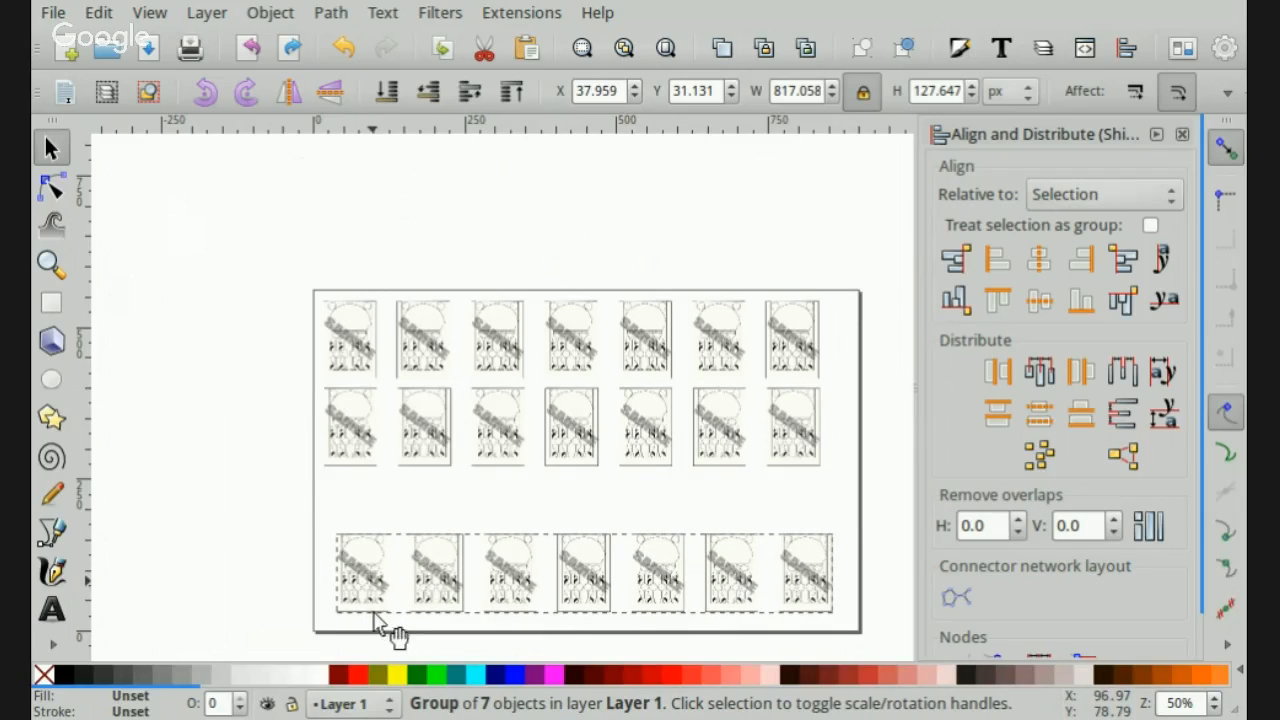
- Select all three row groups, distribute their centers equidistantly vertically, and center them on a common vertical axis
left_click_drag(252, 291, 886, 643)
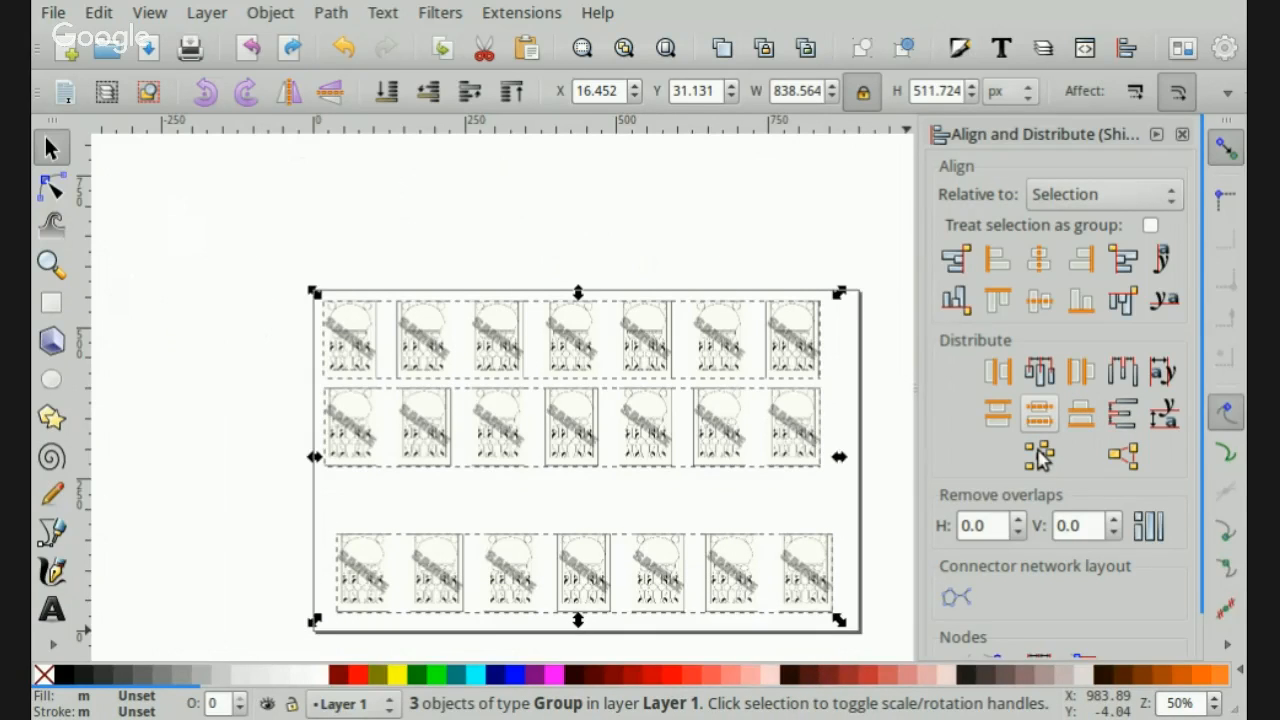
left_click(1039, 413)
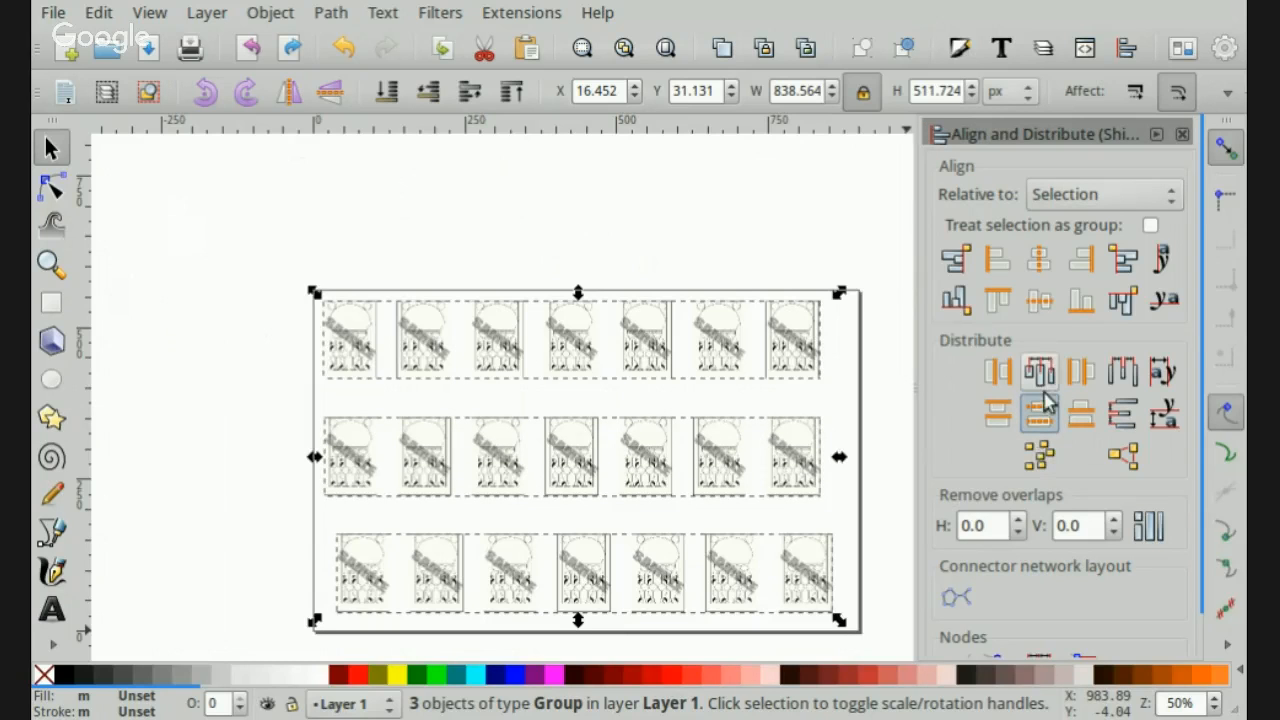
left_click(1039, 259)
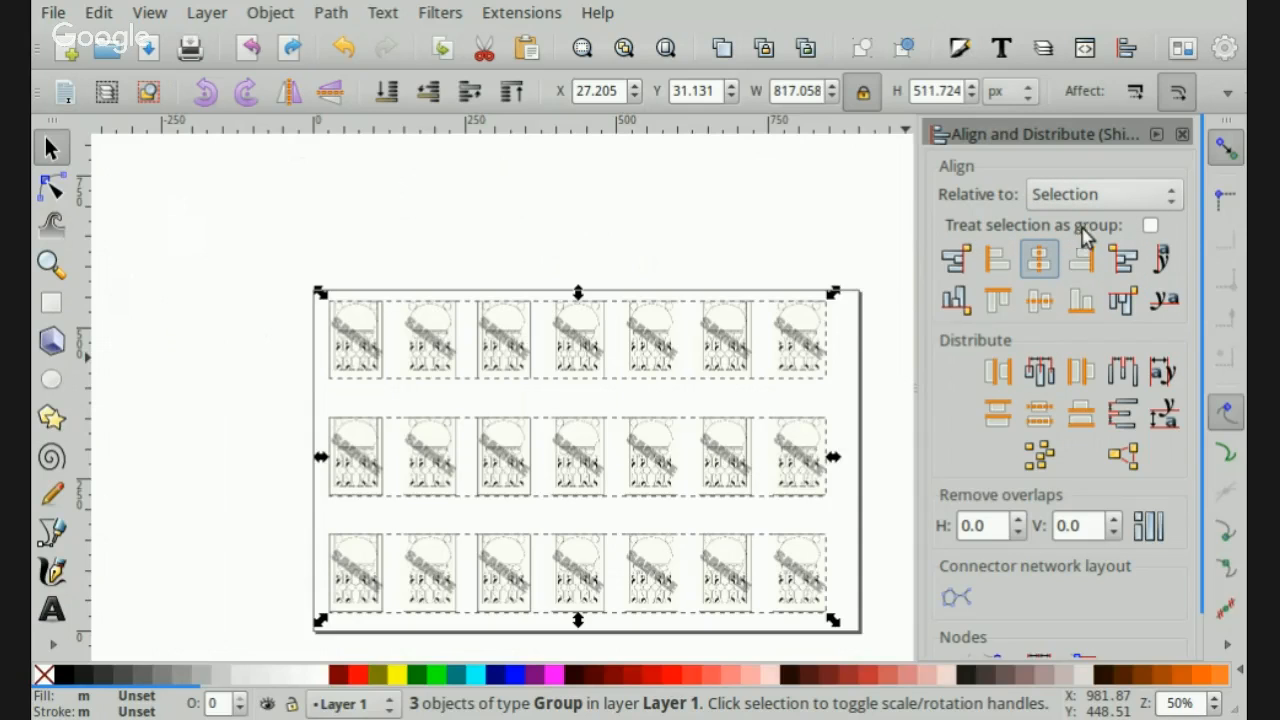
- Set alignment relative to Page and center the three row groups horizontally on the page
left_click(1068, 169)
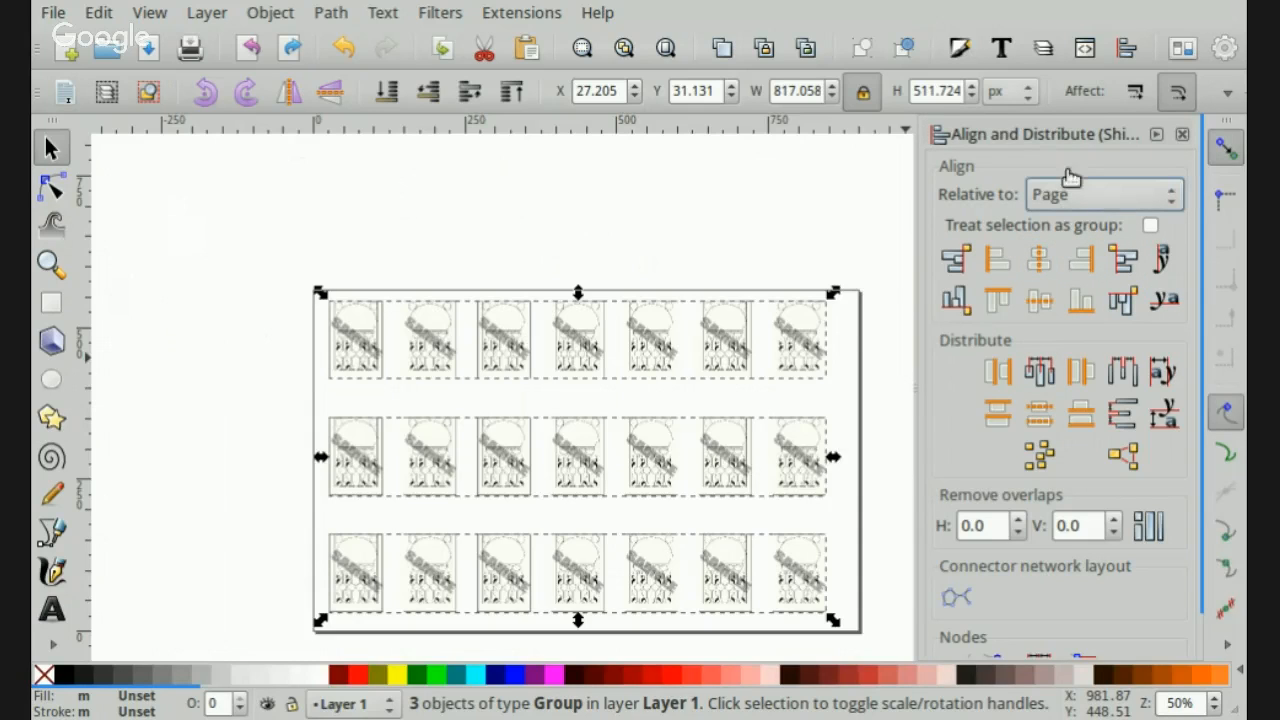
left_click(1038, 268)
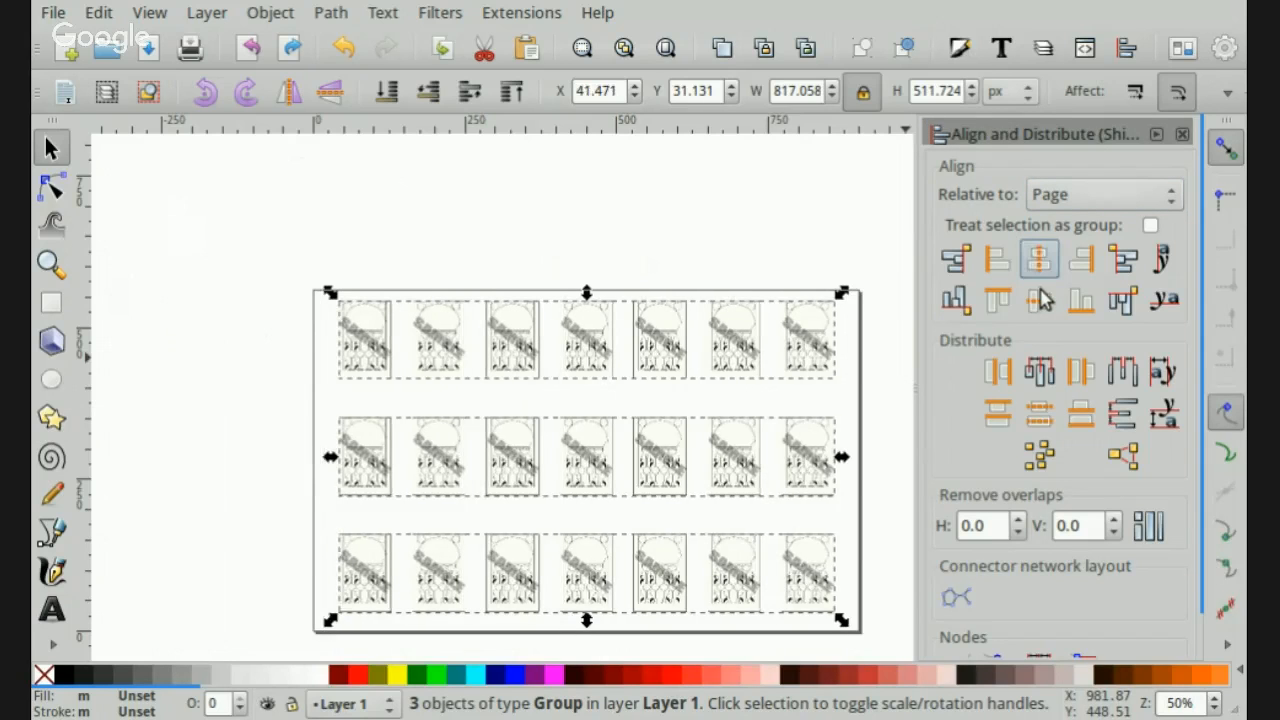
left_click(604, 244)
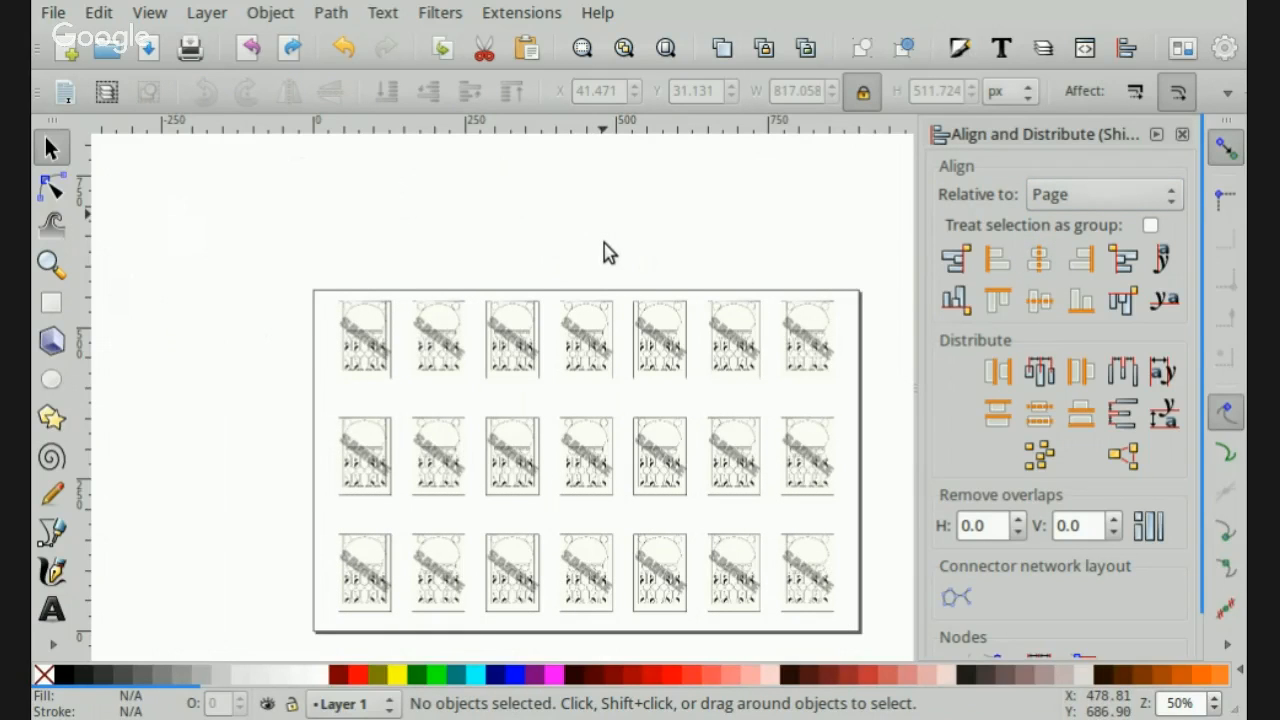
- Combine the three row groups into one group and center it vertically on the page
left_click_drag(264, 262, 886, 677)
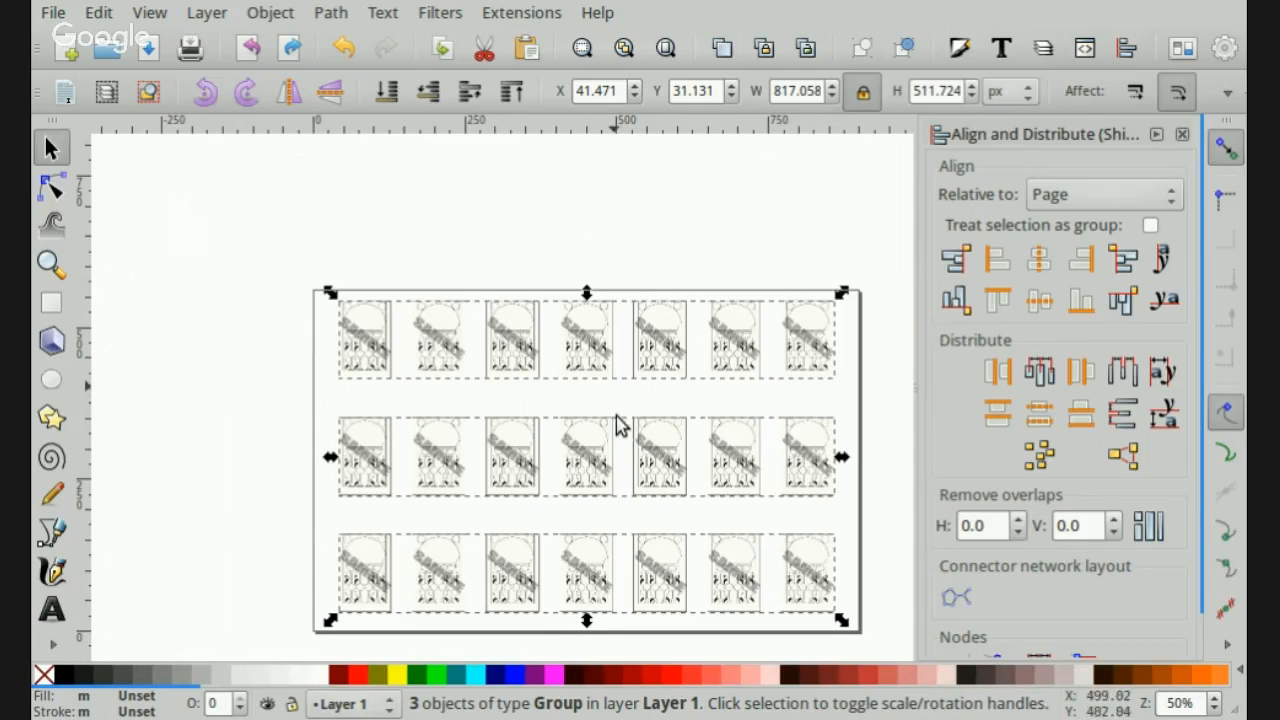
left_click(270, 12)
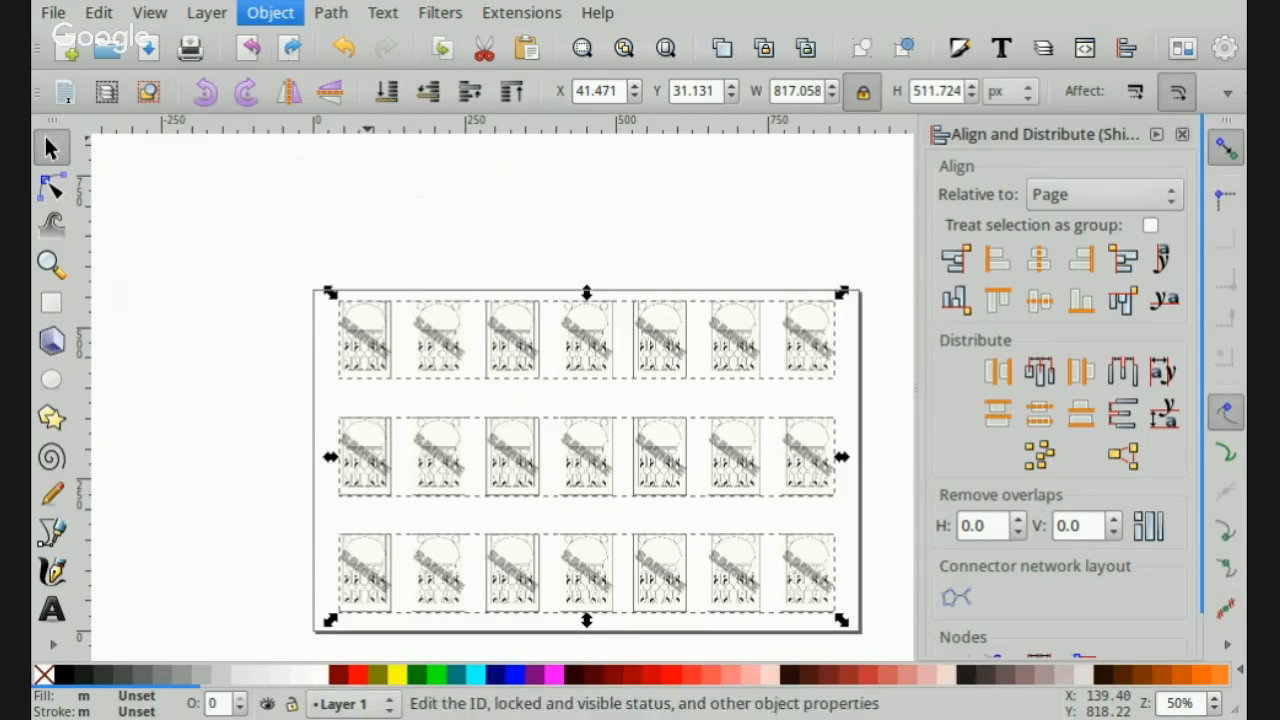
left_click(287, 137)
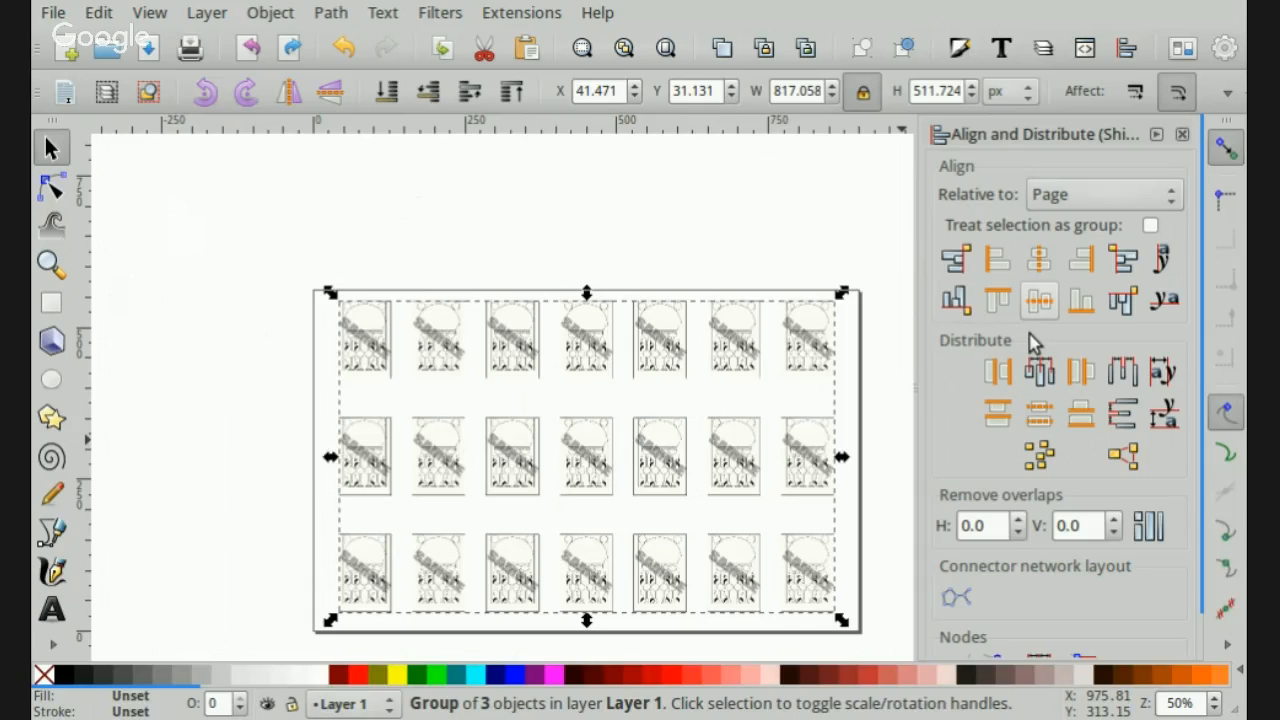
left_click(1040, 300)
left_click(673, 237)
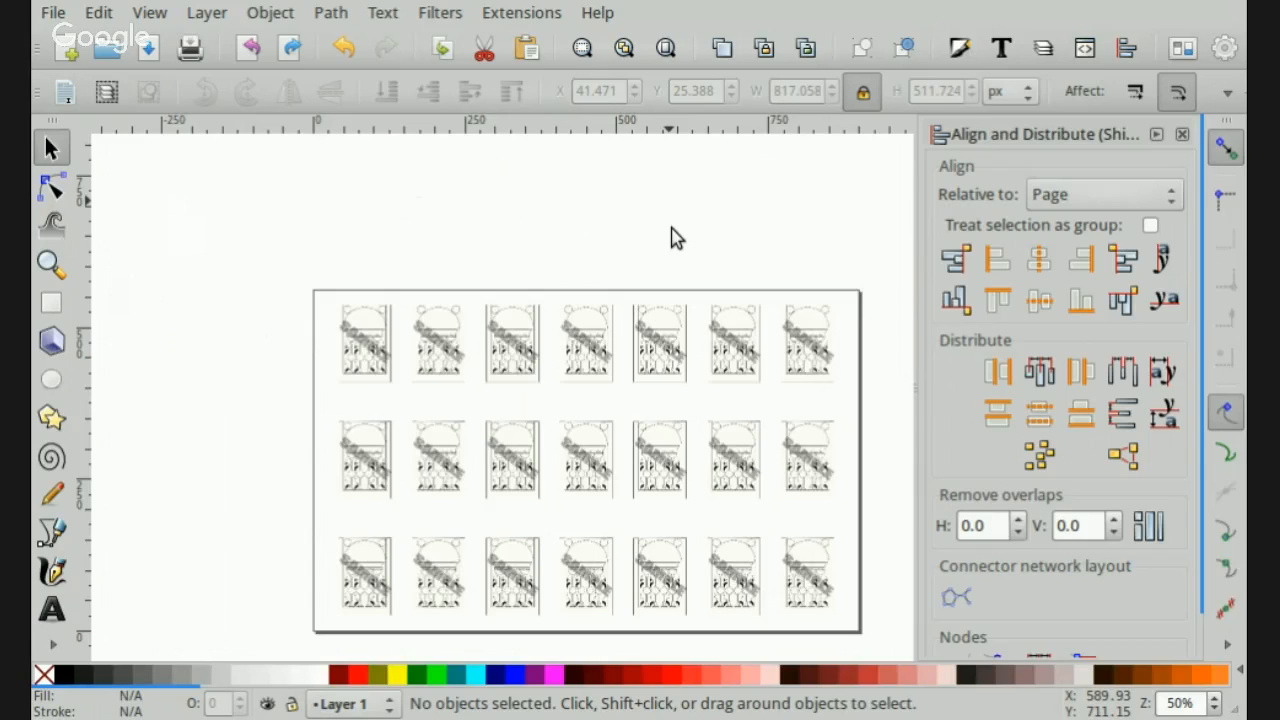
- Save the finished image sheet as a document under a new name
left_click(53, 14)
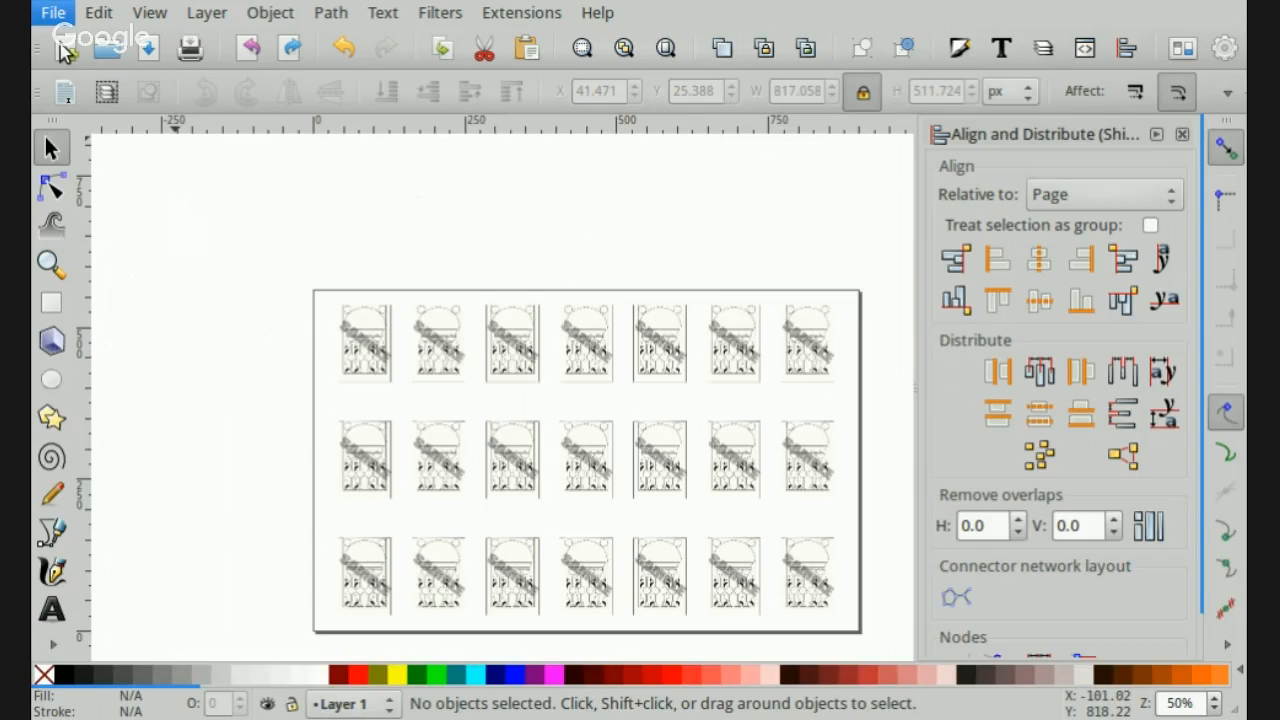
left_click(83, 194)
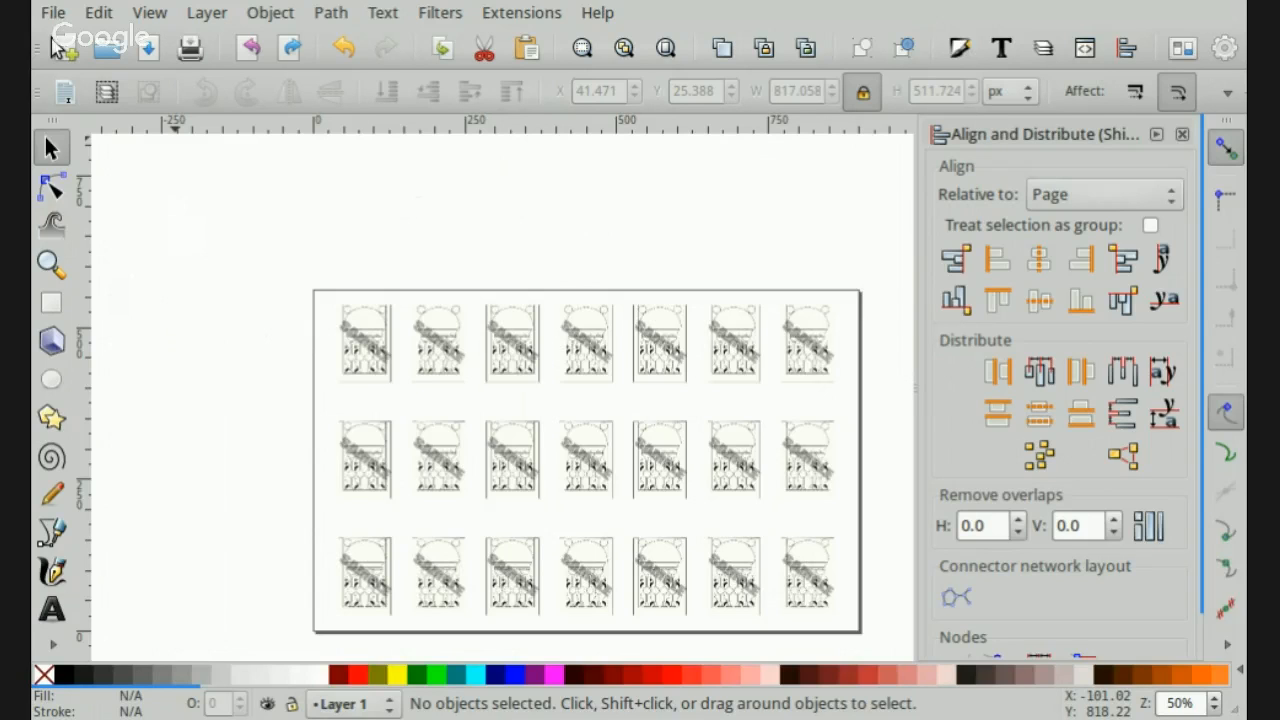
key("alt+f")
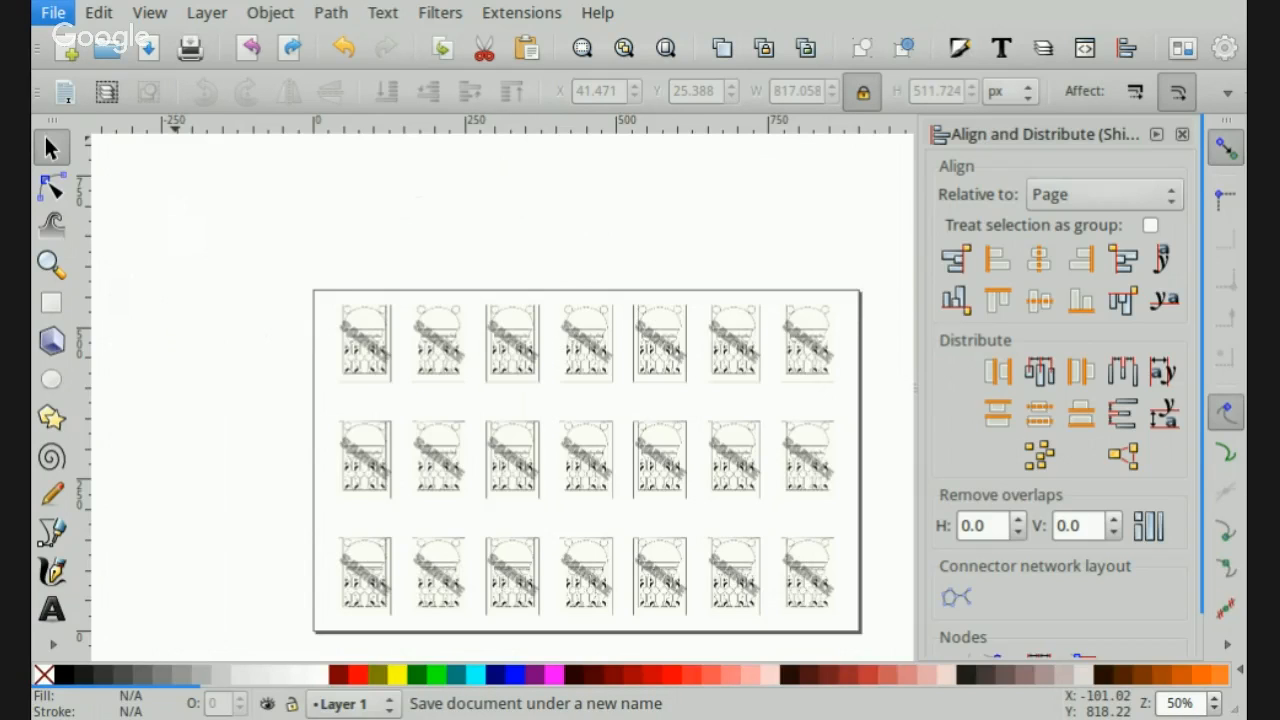
left_click(94, 220)
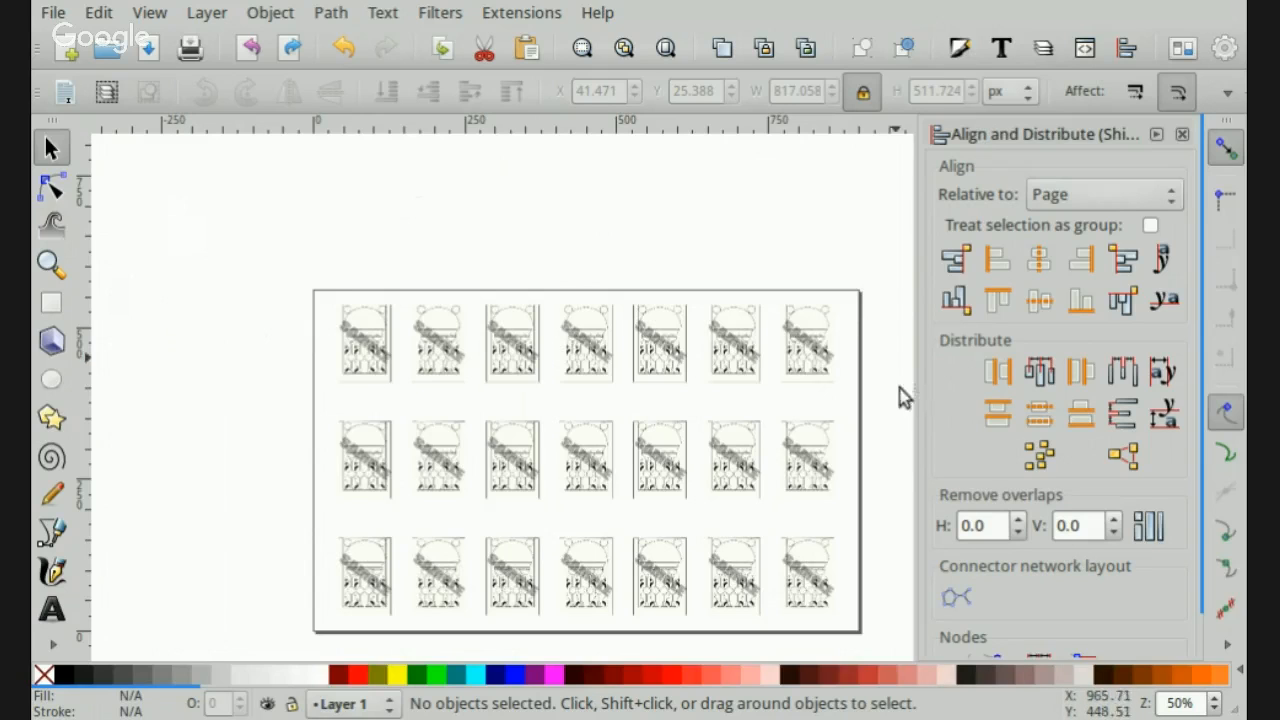
left_click(53, 12)
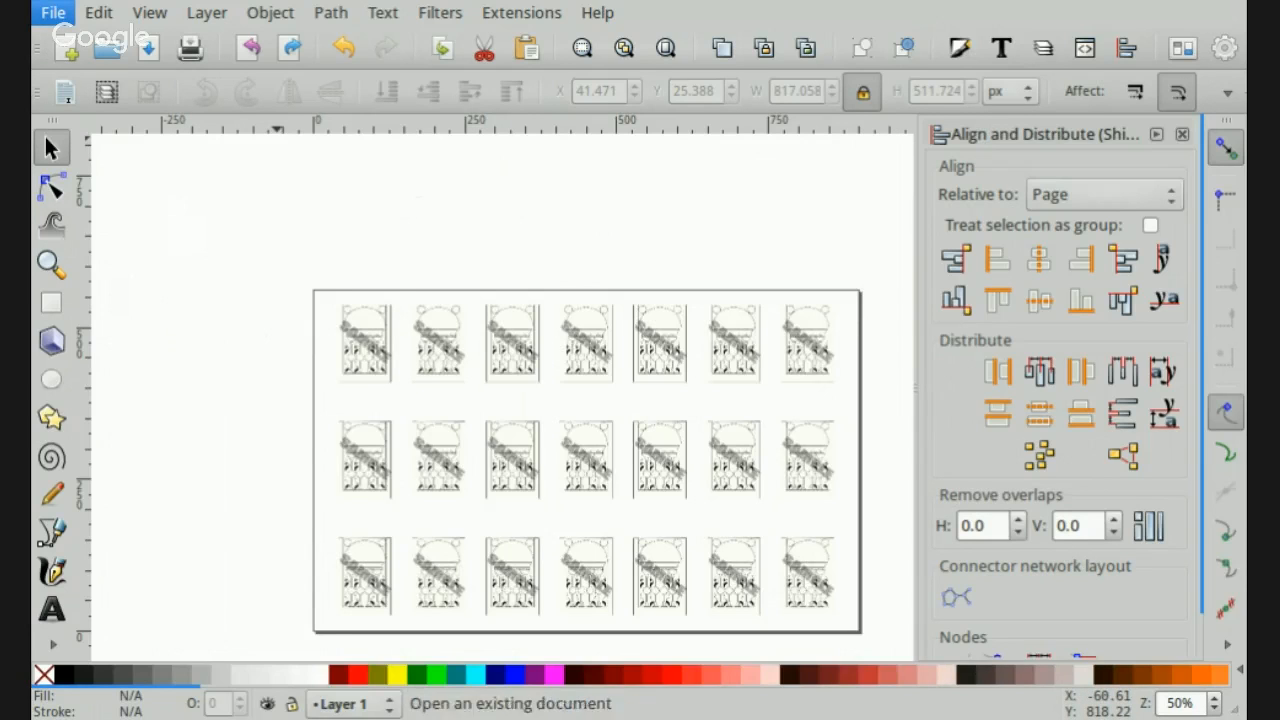
left_click(97, 217)
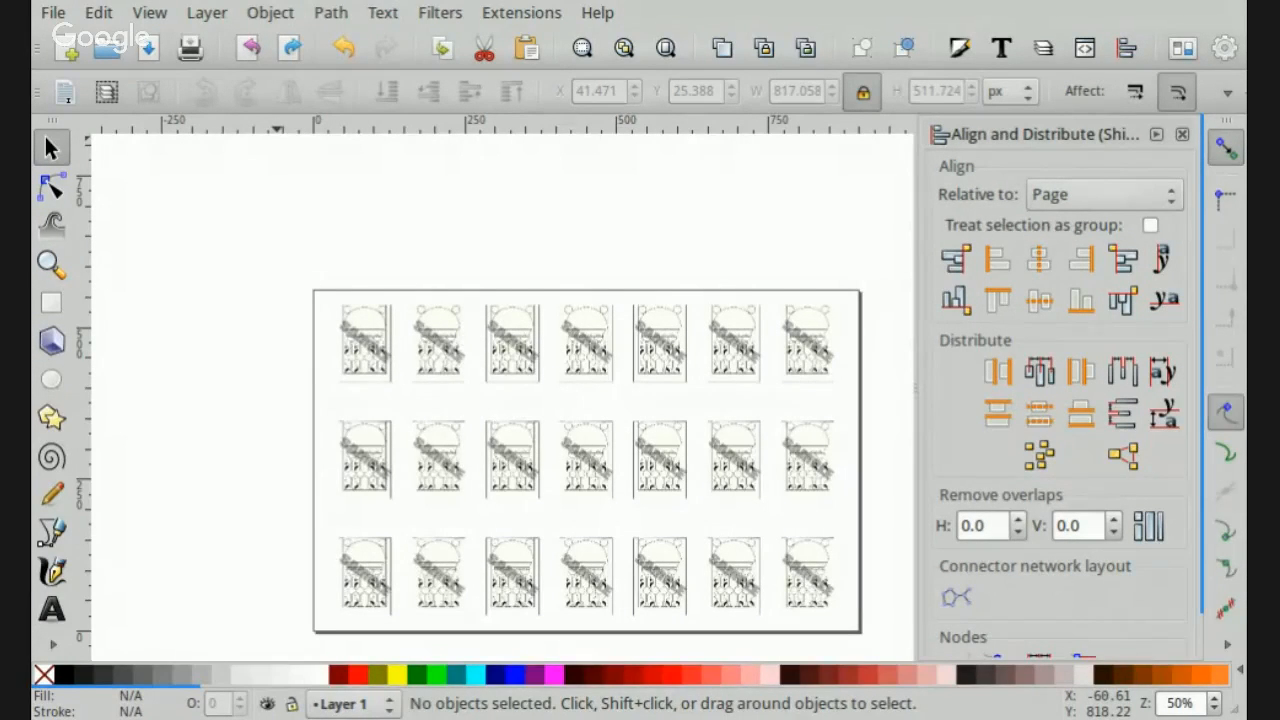
key("ctrl+s")
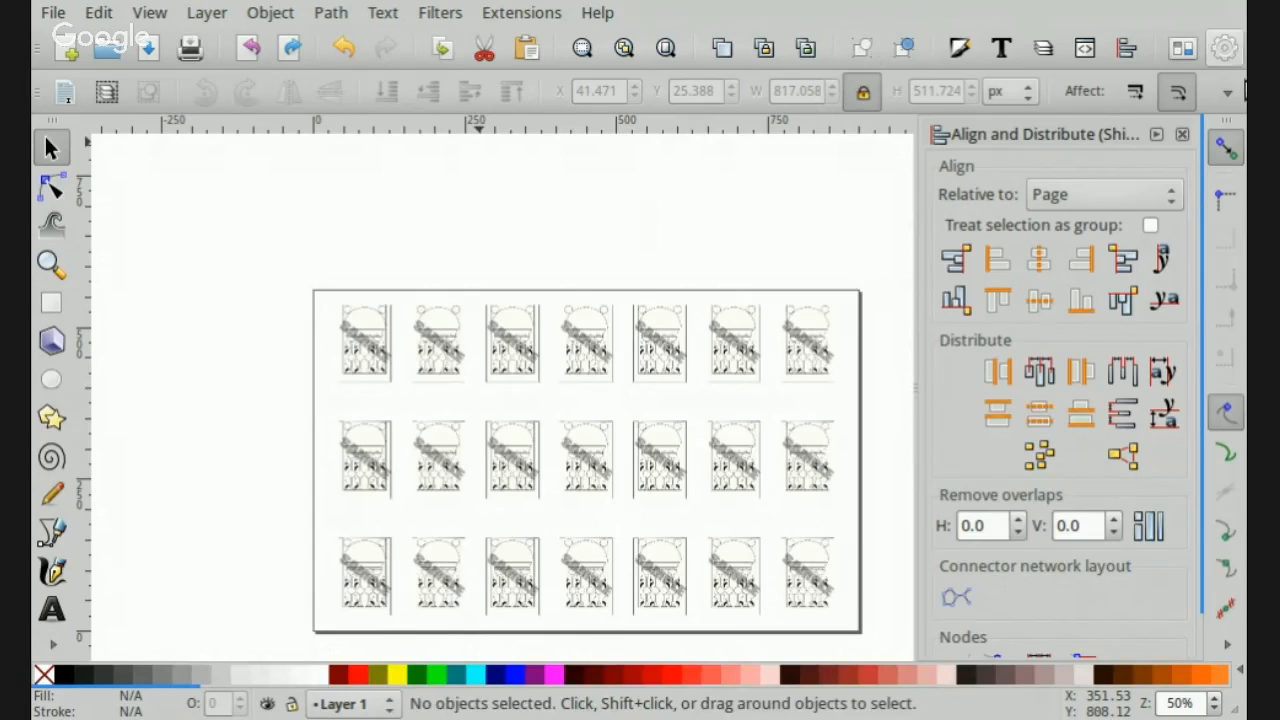